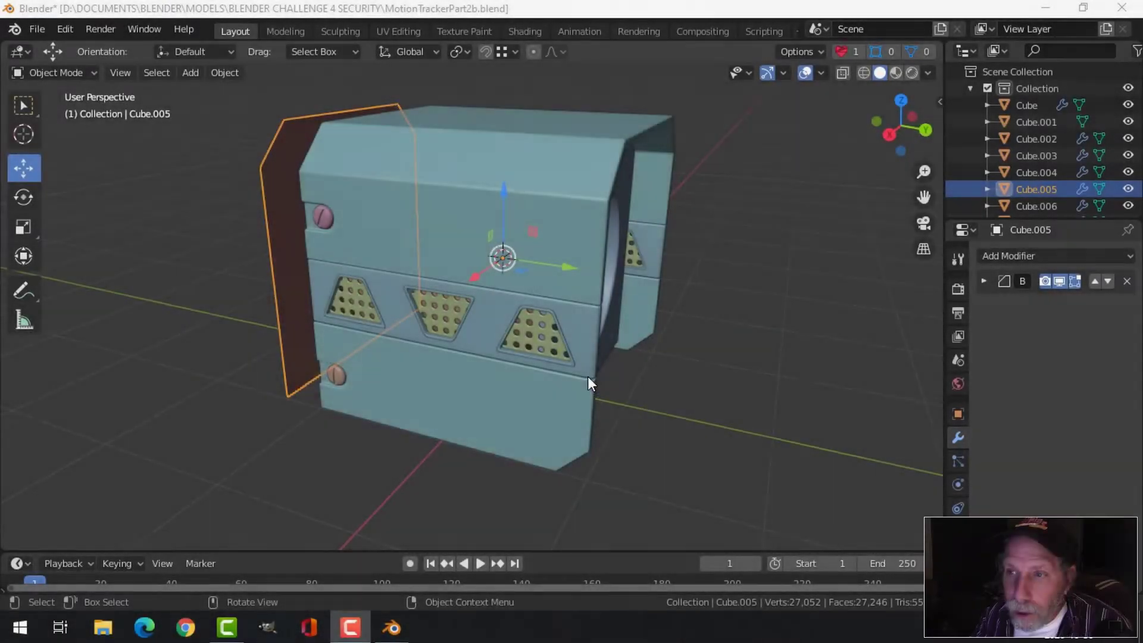
# - Move the side panel Cube.005 away from the body along Y
pyautogui.moveTo(588, 376); pyautogui.dragTo(671, 370, button='middle')
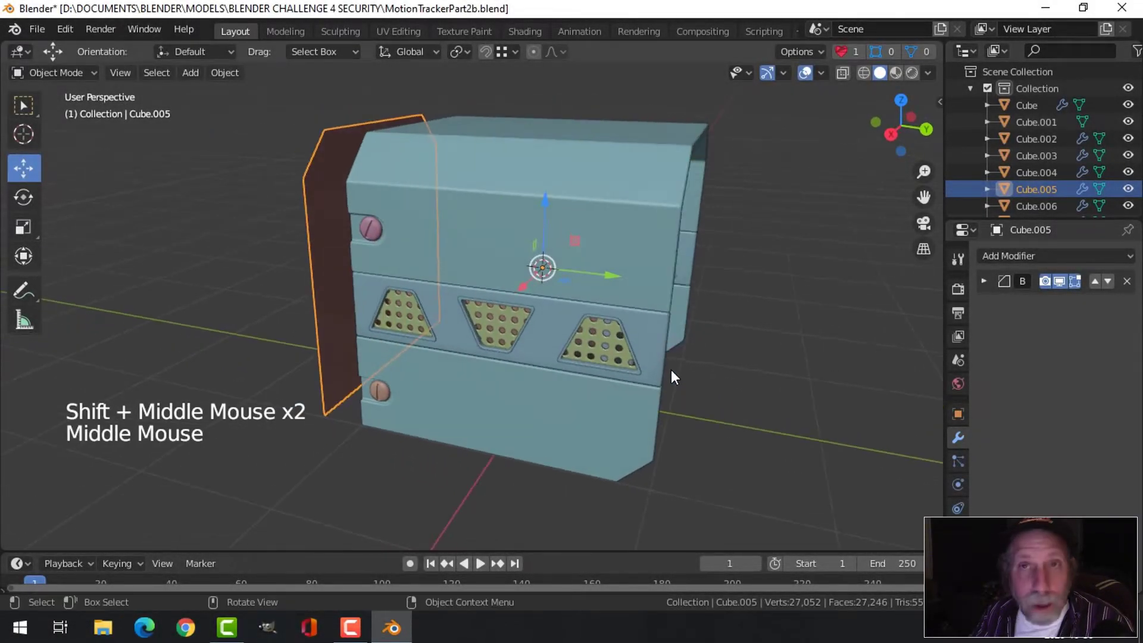
pyautogui.click(332, 223)
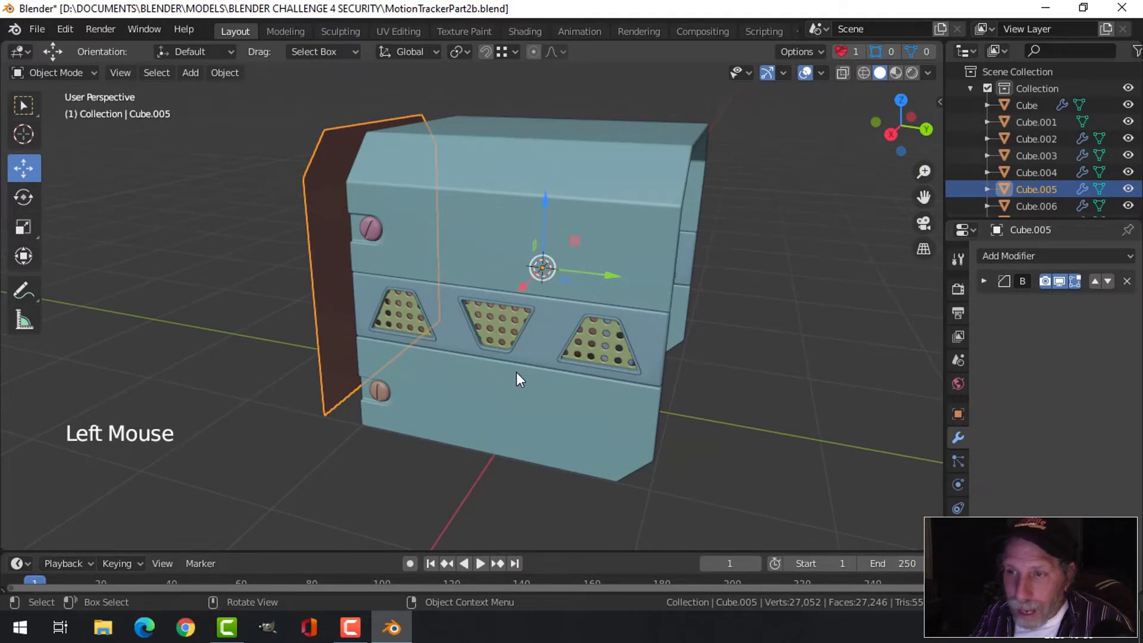
pyautogui.scroll(-2, 522, 355)
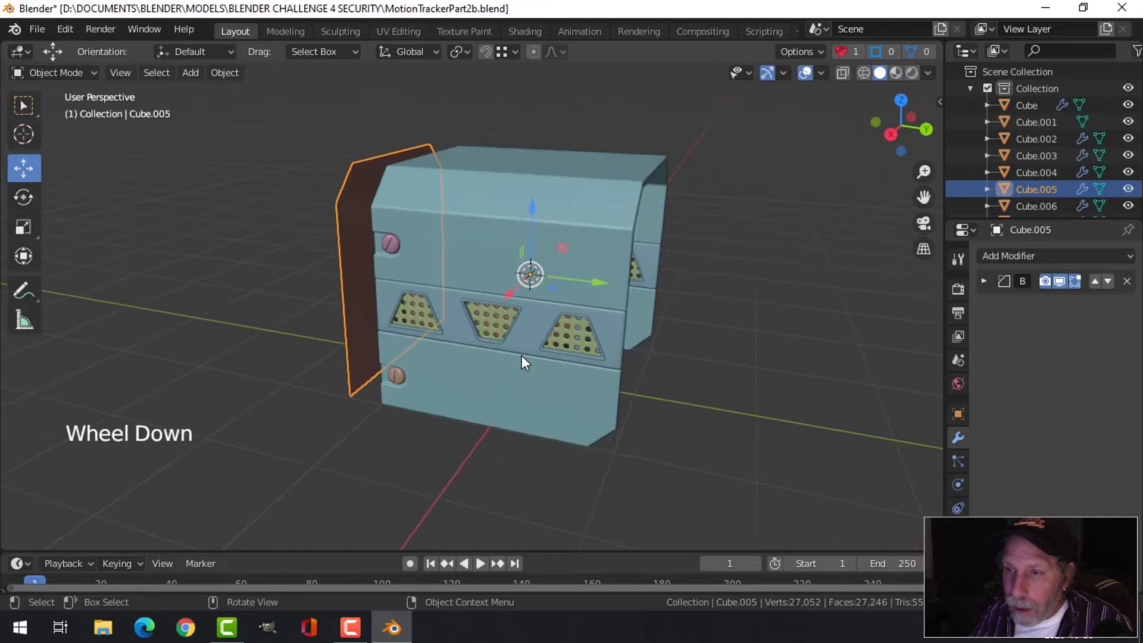
pyautogui.keyDown('shift'); pyautogui.moveTo(522, 355); pyautogui.dragTo(555, 306, button='middle'); pyautogui.keyUp('shift')
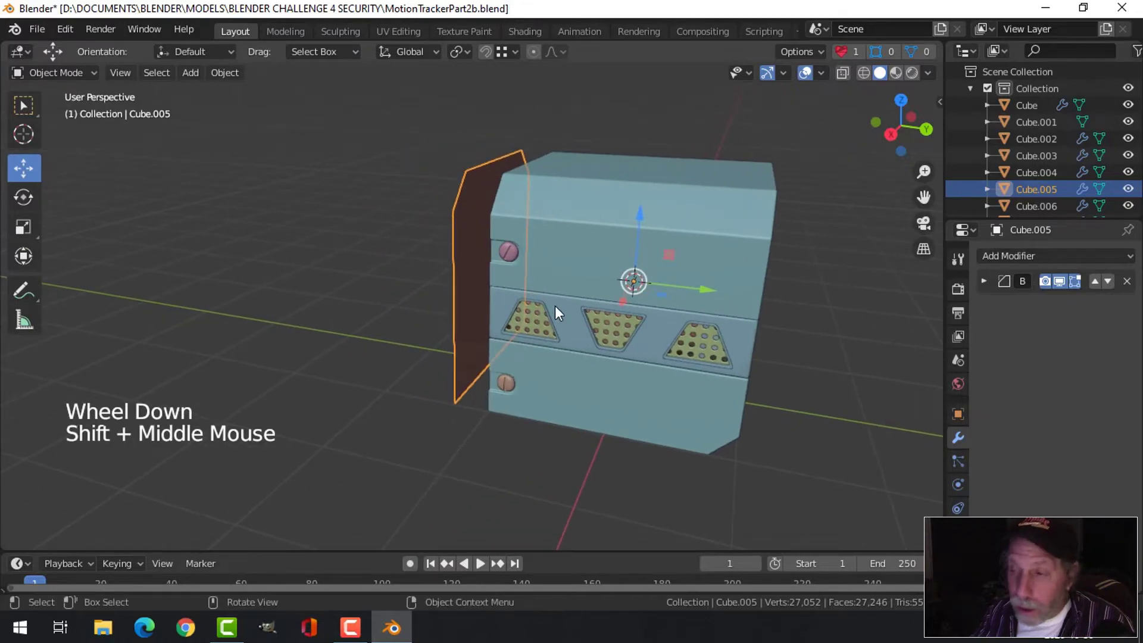
pyautogui.moveTo(707, 288); pyautogui.dragTo(485, 299)
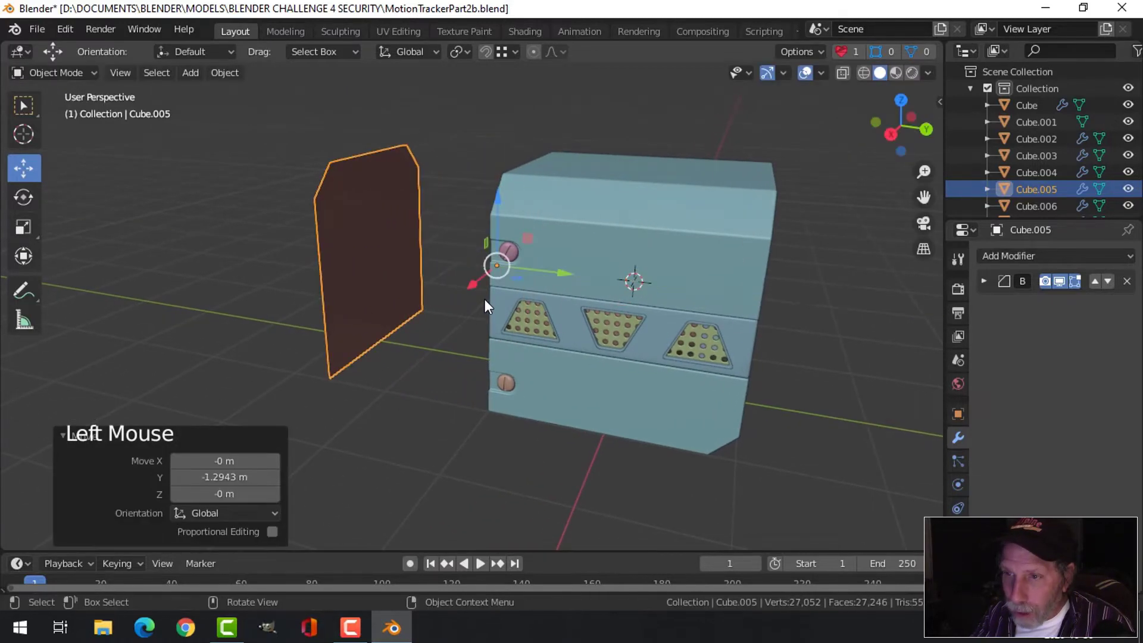
pyautogui.moveTo(485, 299); pyautogui.dragTo(607, 295, button='middle')
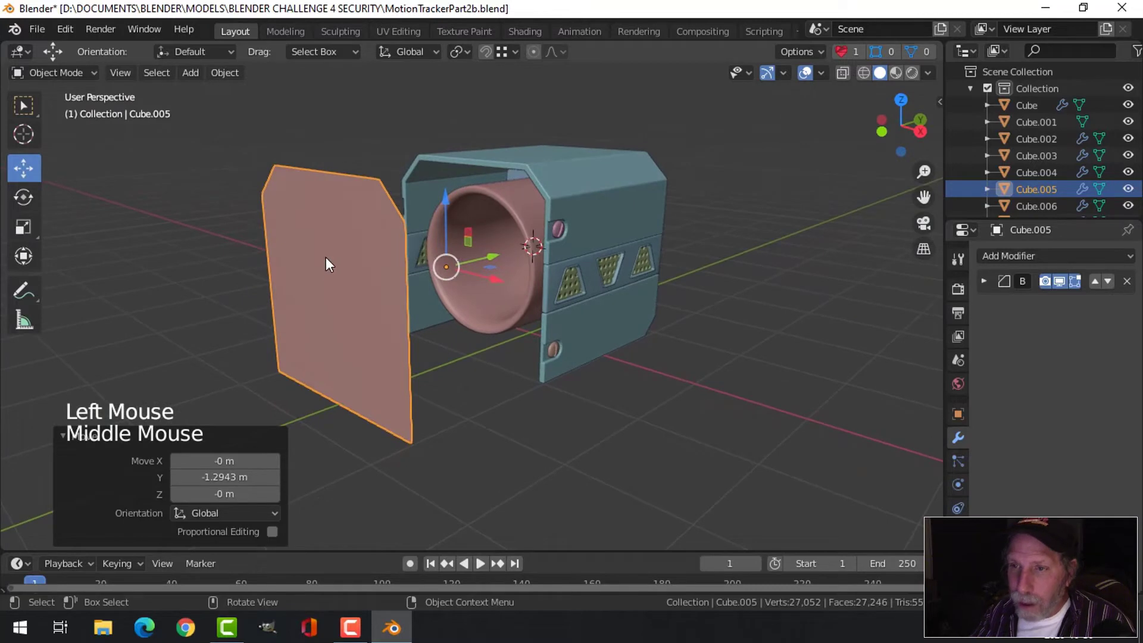
# - In Edit Mode, join the panel's edge vertex and upper-left vertex with a new edge
pyautogui.press('Tab')
pyautogui.press('1')
pyautogui.click(404, 223)
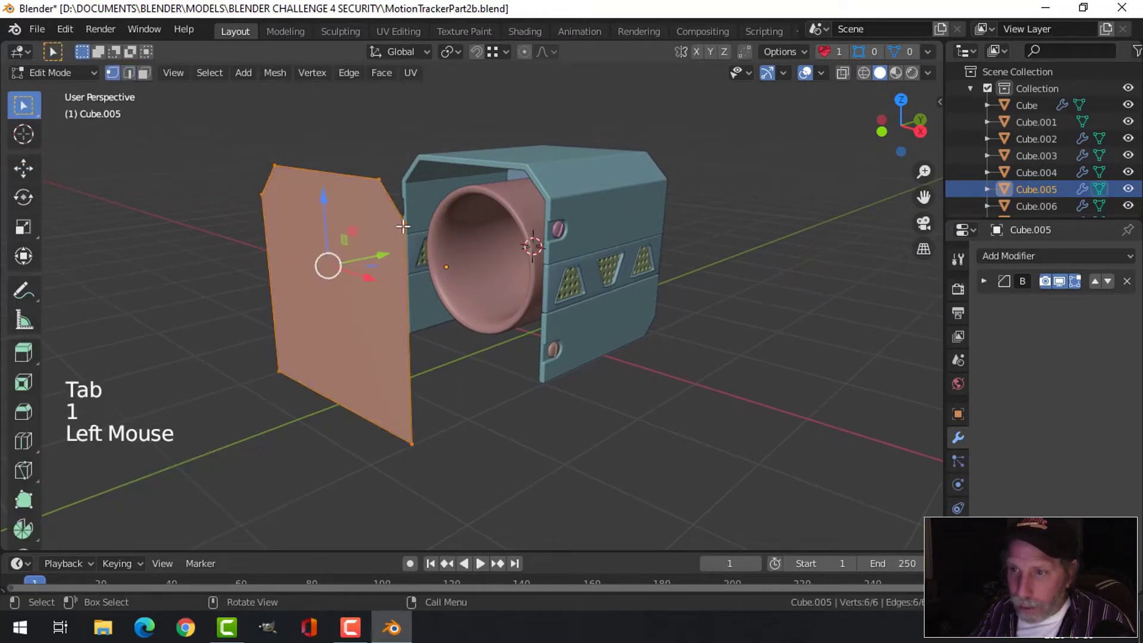
pyautogui.keyDown('shift'); pyautogui.click(278, 206); pyautogui.keyUp('shift')
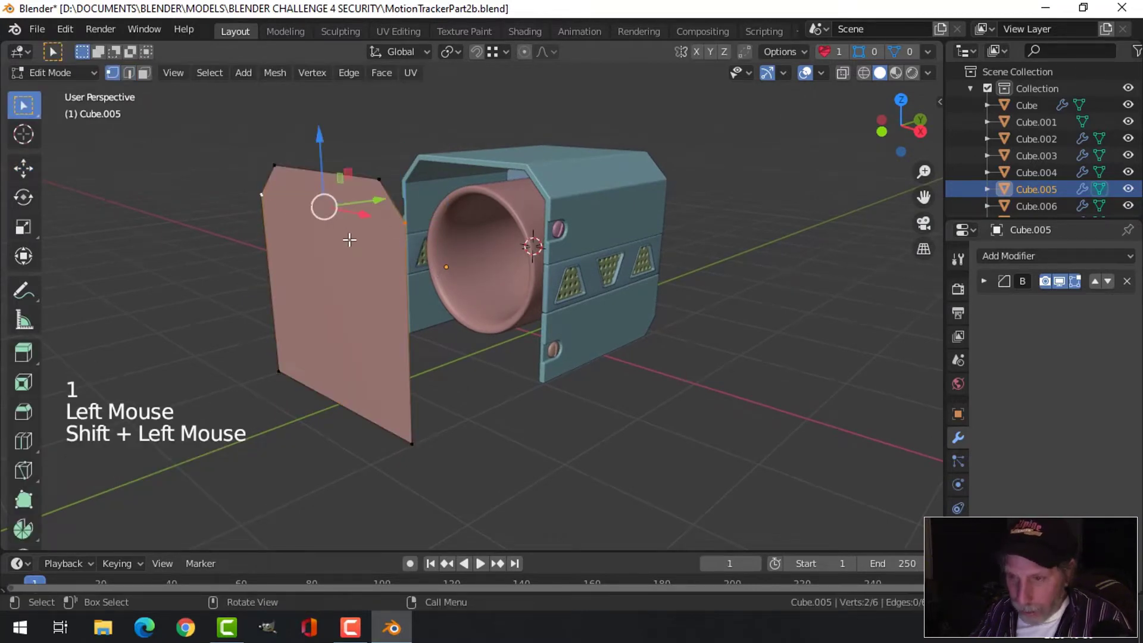
pyautogui.press('j')
# - Add a centred vertical loop cut through the panel and delete its left half
pyautogui.hotkey('ctrl', 'r')
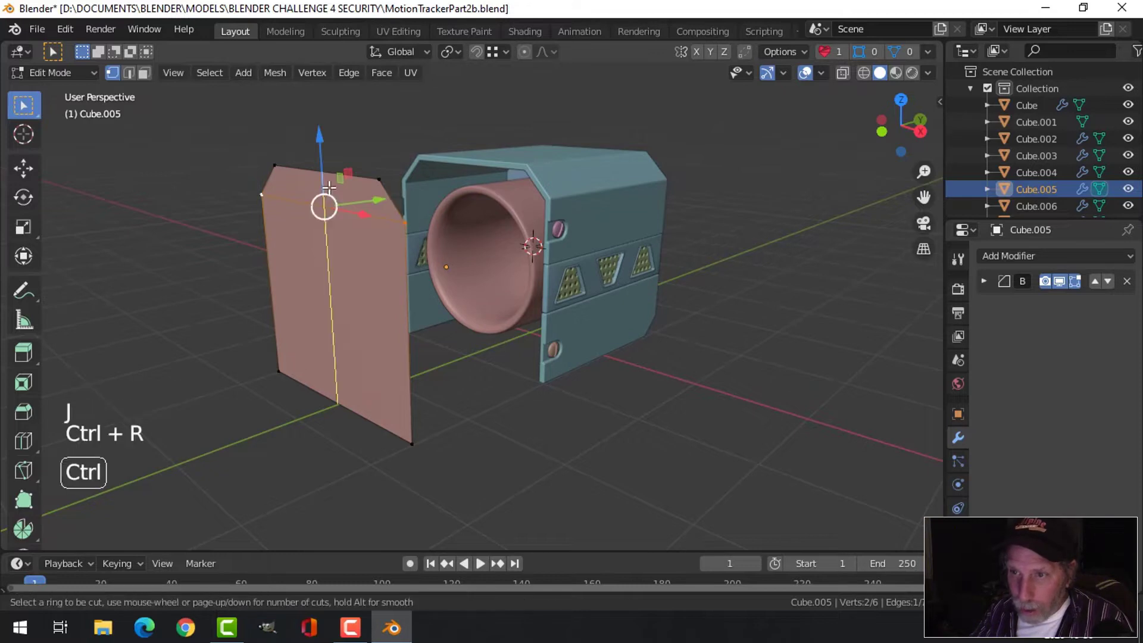
pyautogui.click(325, 199)
pyautogui.rightClick(318, 191)
pyautogui.hotkey('alt', 'a')
pyautogui.moveTo(314, 238); pyautogui.dragTo(407, 244, button='middle')
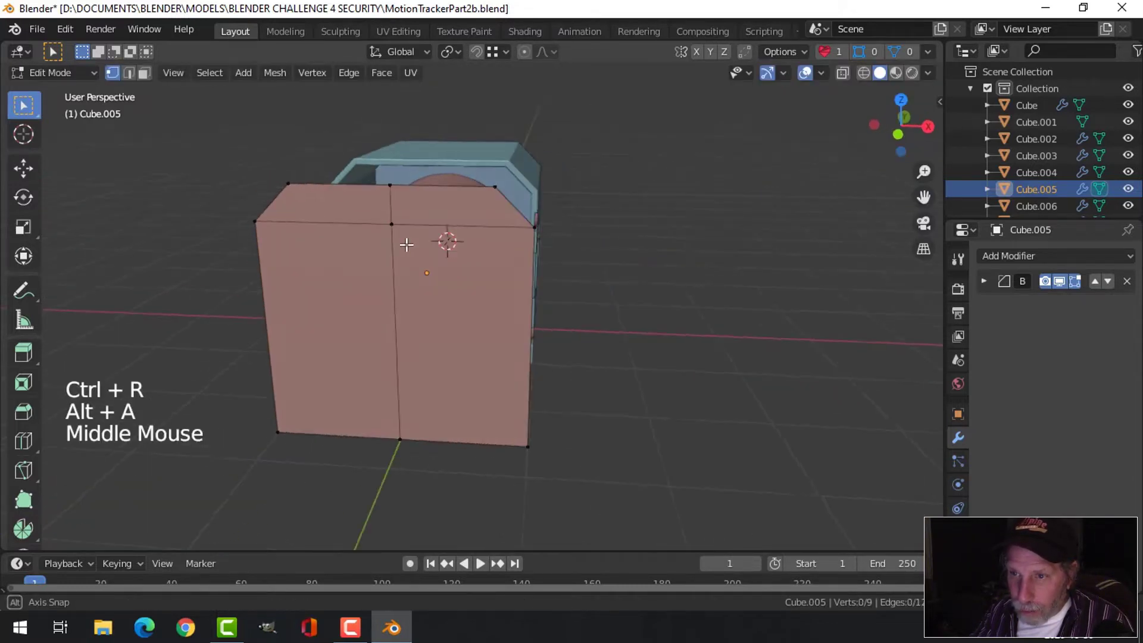
pyautogui.click(288, 183)
pyautogui.keyDown('shift'); pyautogui.click(255, 221); pyautogui.keyUp('shift')
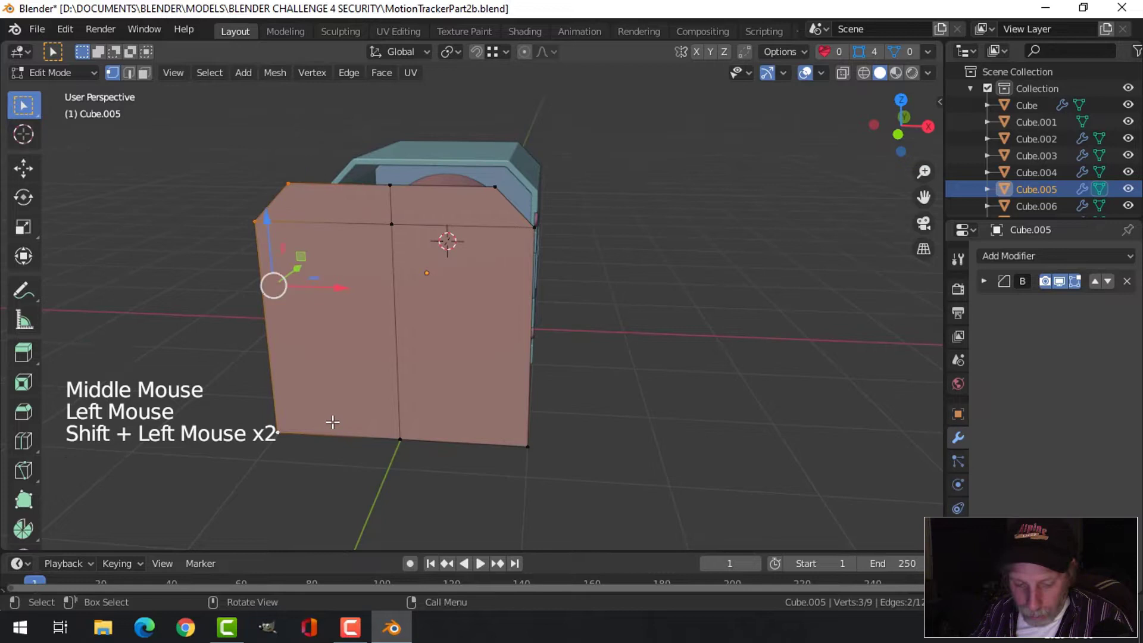
pyautogui.press('x')
pyautogui.click(298, 395)
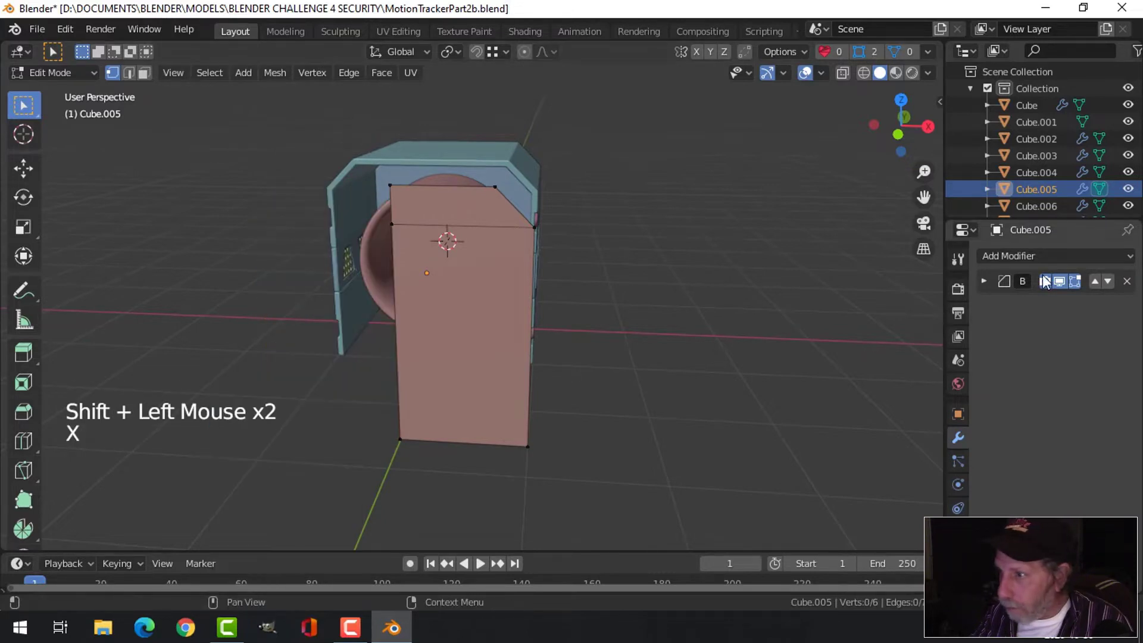
# - Add an X-axis Mirror modifier with Clipping turned on, then select a panel edge
pyautogui.click(1028, 256)
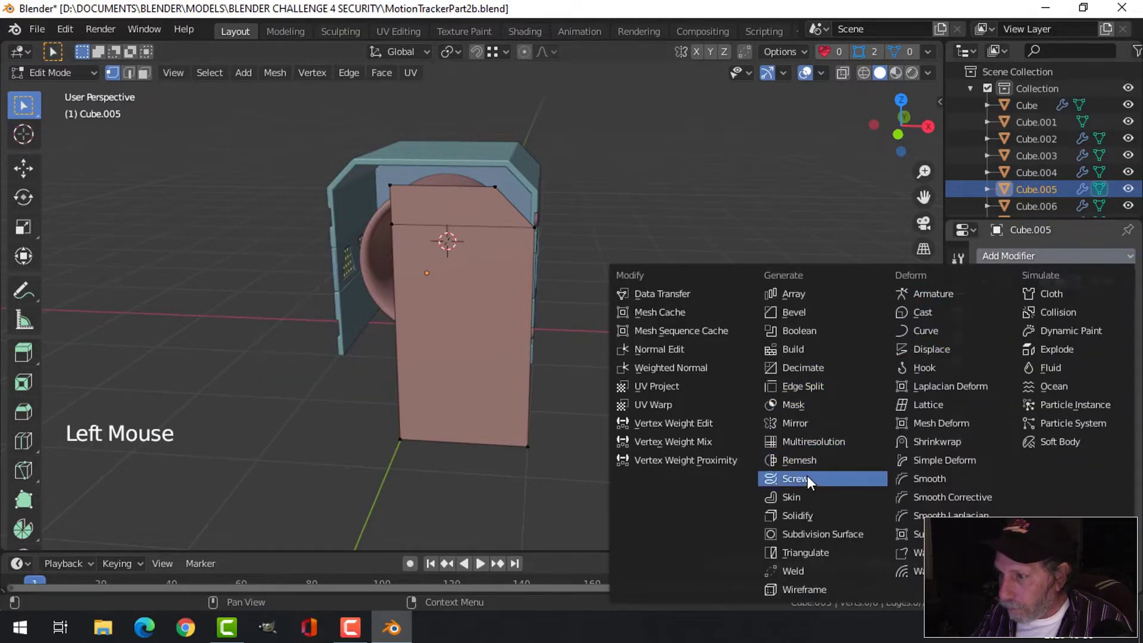
pyautogui.click(800, 426)
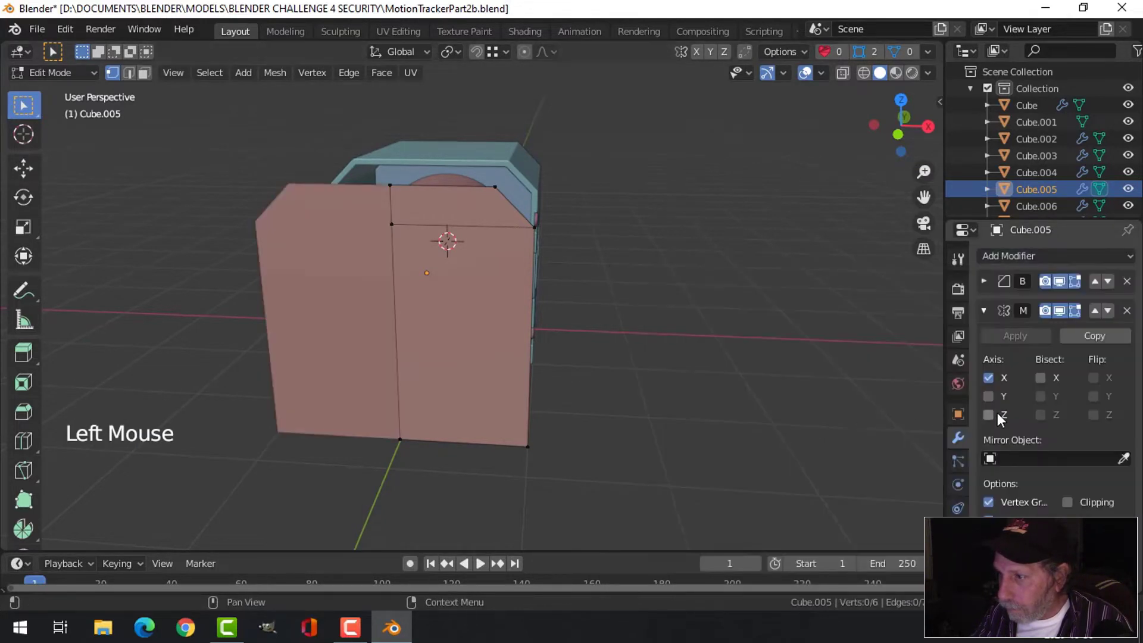
pyautogui.click(1067, 502)
pyautogui.moveTo(707, 316); pyautogui.dragTo(453, 331, button='middle')
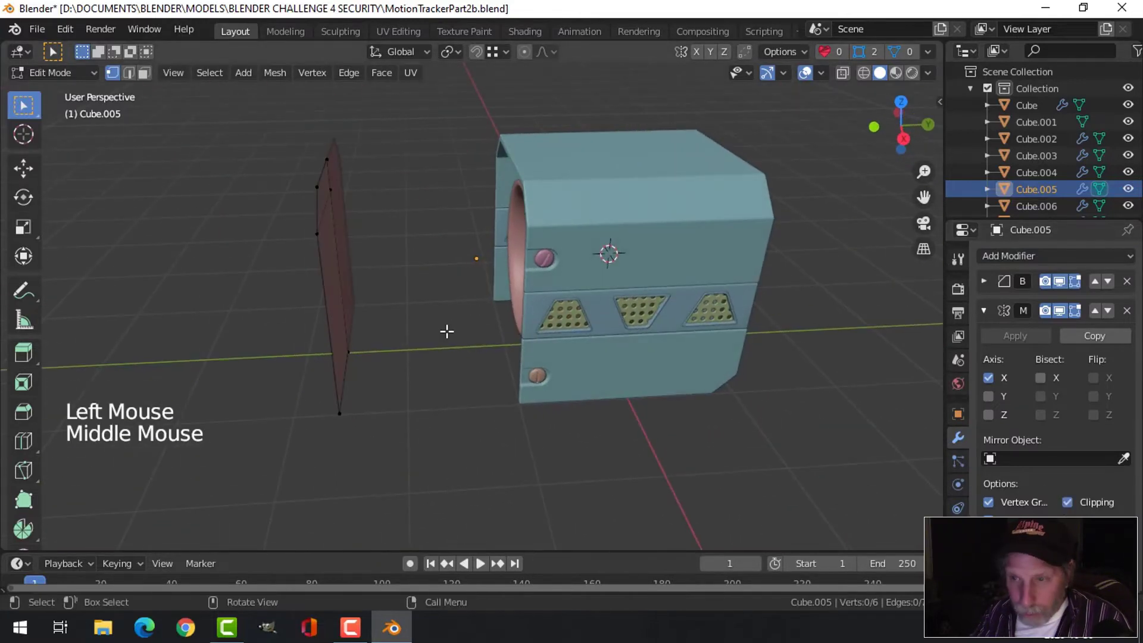
pyautogui.press('2')
pyautogui.click(327, 178)
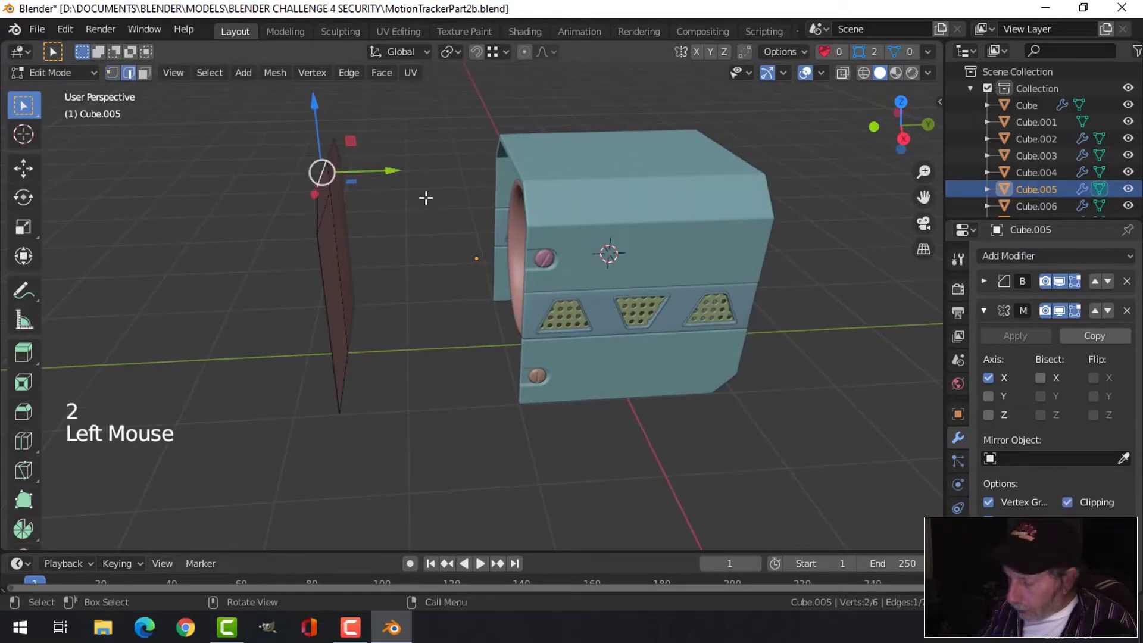
# - In right orthographic view, move the selected edge outward along Y
pyautogui.press('KP_3')
pyautogui.keyDown('shift'); pyautogui.moveTo(436, 209); pyautogui.dragTo(459, 265, button='middle'); pyautogui.keyUp('shift')
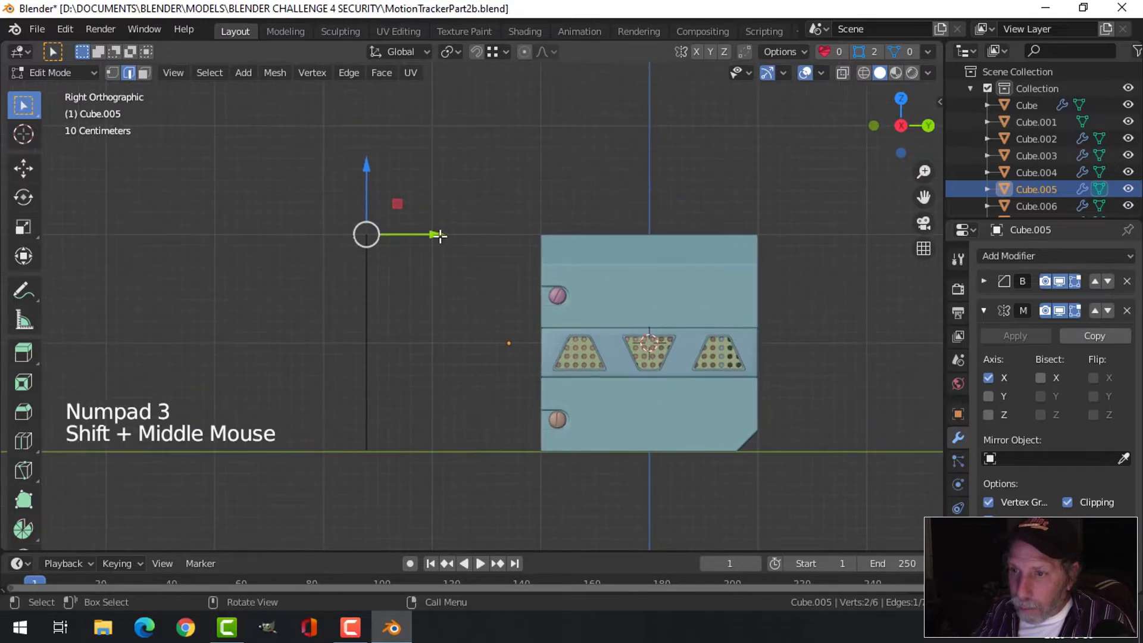
pyautogui.moveTo(439, 236); pyautogui.dragTo(469, 249)
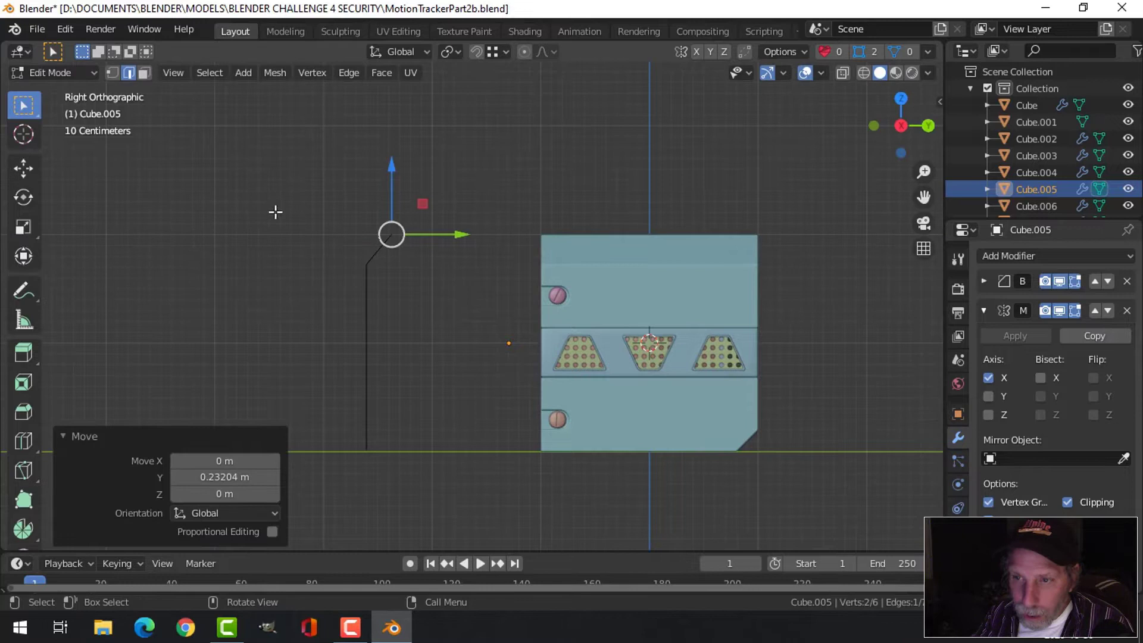
# - Extrude all the panel geometry into a thick slab and flatten its end face with a zero Y scale
pyautogui.press('a')
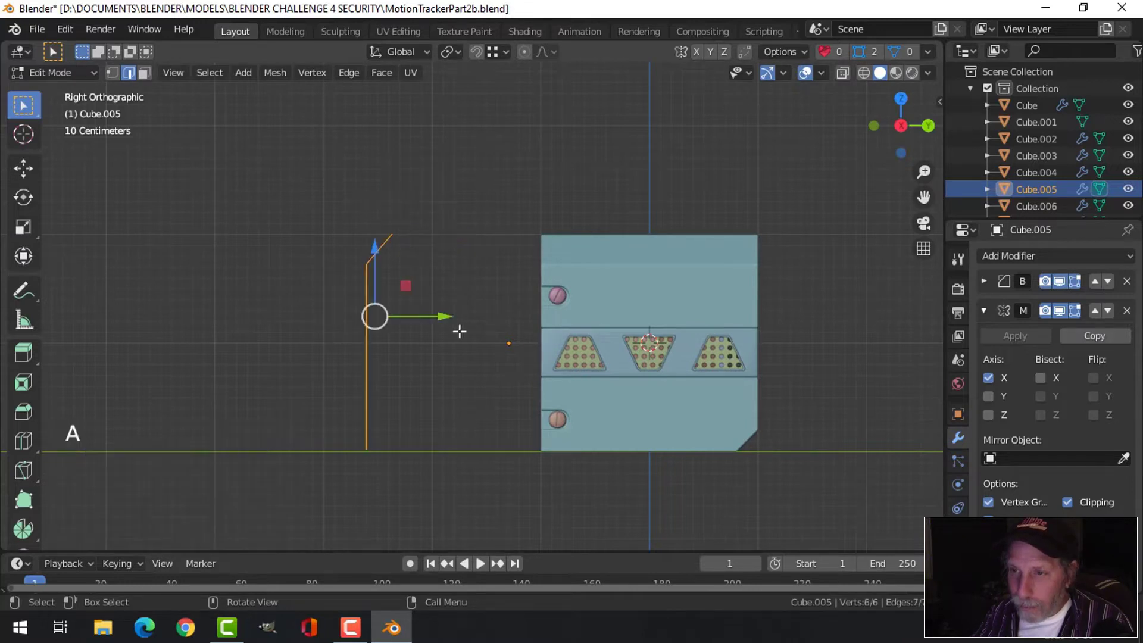
pyautogui.moveTo(459, 329)
pyautogui.mouseDown(button='middle')
pyautogui.moveTo(419, 335)
pyautogui.moveTo(458, 349)
pyautogui.mouseUp(button='middle')
pyautogui.press('e')
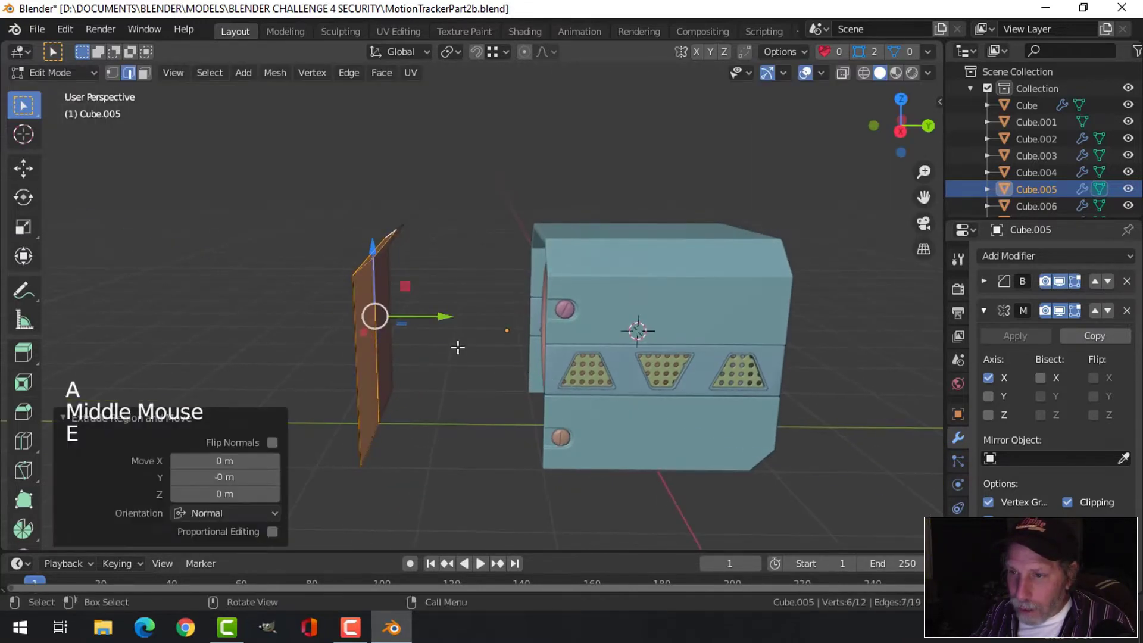
pyautogui.moveTo(438, 316); pyautogui.dragTo(509, 313)
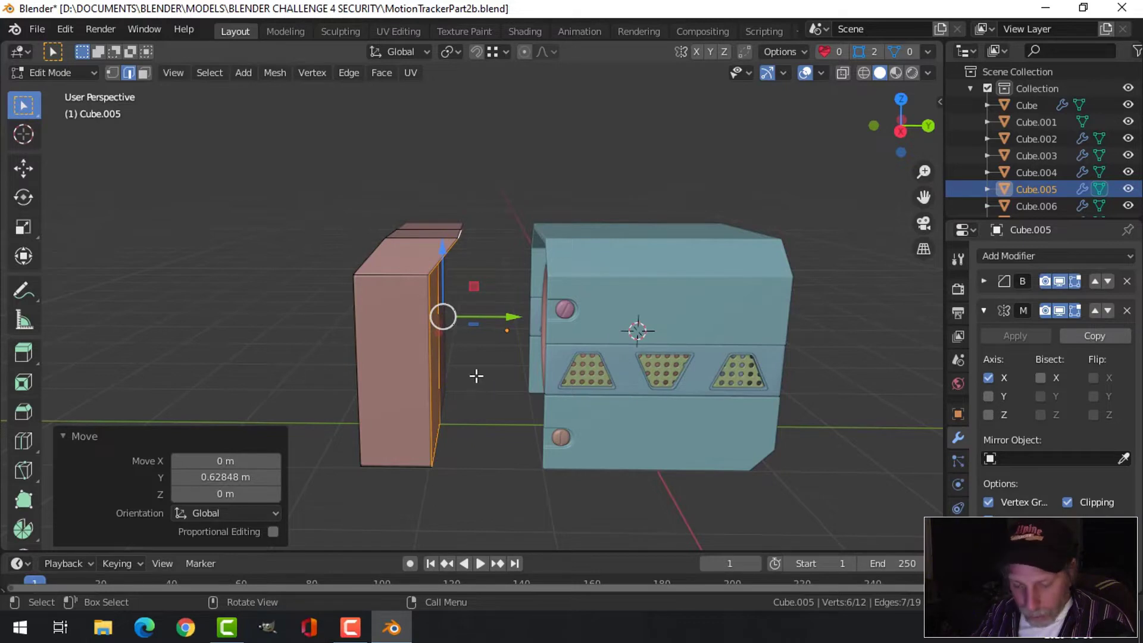
pyautogui.press('s')
pyautogui.press('y')
pyautogui.press('0')
pyautogui.press('Return')
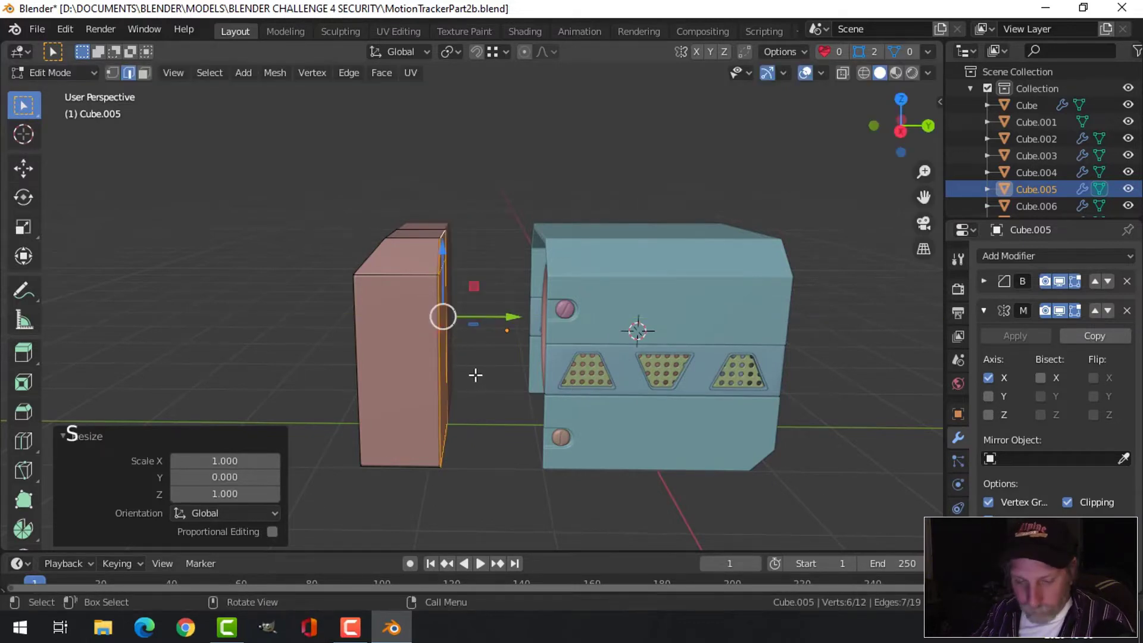
# - Add a vertical loop cut to the pink block
pyautogui.hotkey('alt', 'a')
pyautogui.keyDown('shift'); pyautogui.moveTo(452, 360); pyautogui.dragTo(436, 294, button='middle'); pyautogui.keyUp('shift')
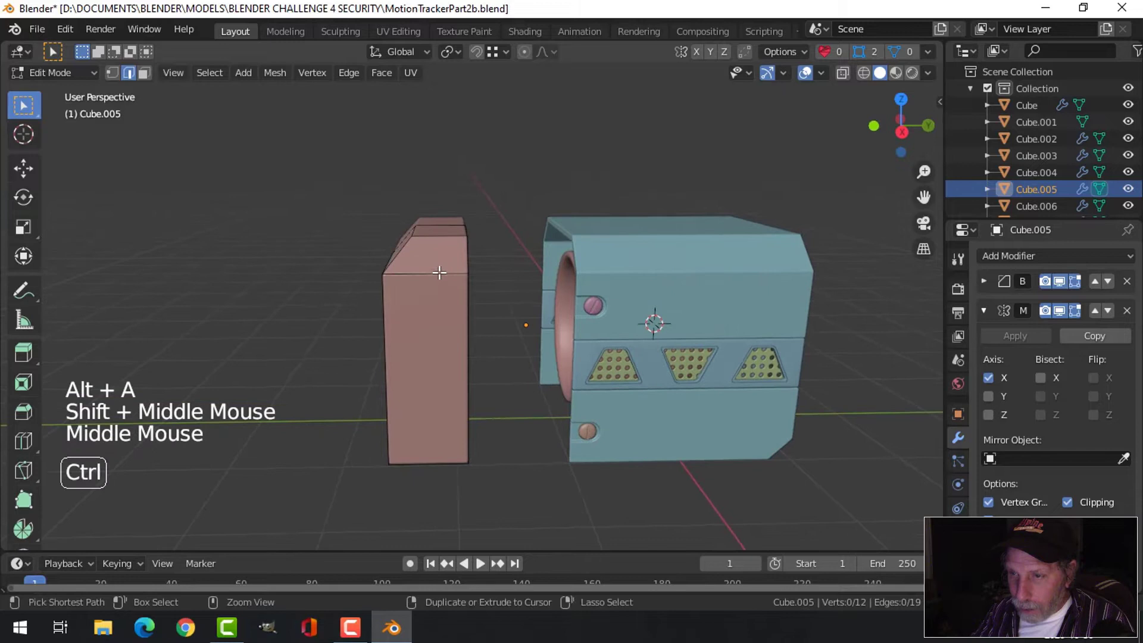
pyautogui.hotkey('ctrl', 'r')
pyautogui.click(439, 273)
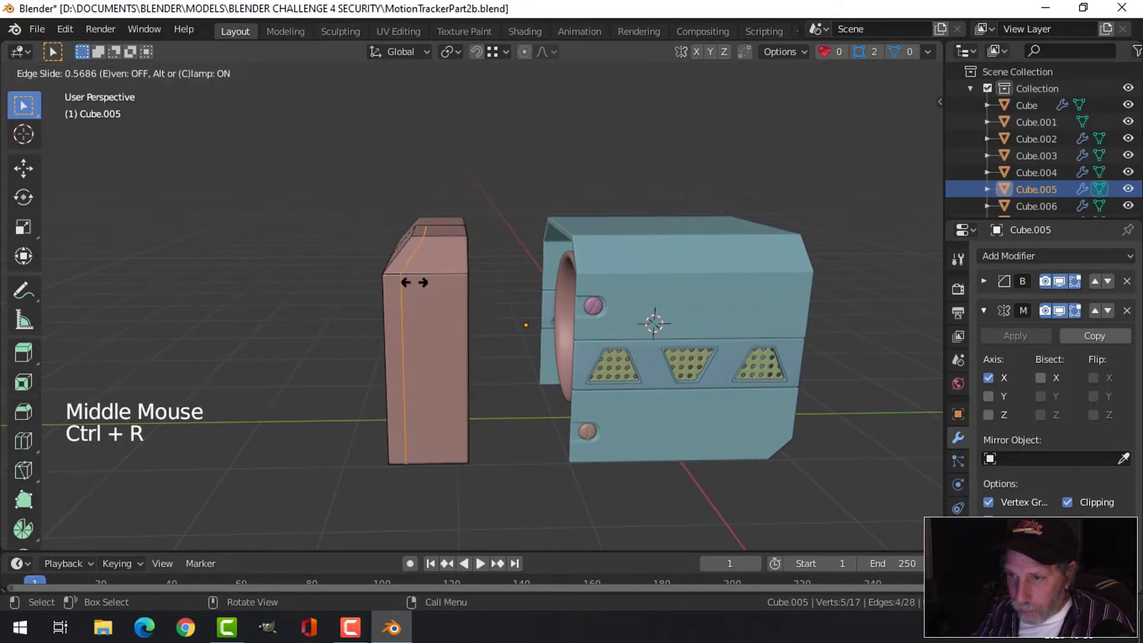
pyautogui.click(414, 284)
# - Extrude the top and front strip faces outward about 0.34 m along X into a lip
pyautogui.hotkey('alt', 'a')
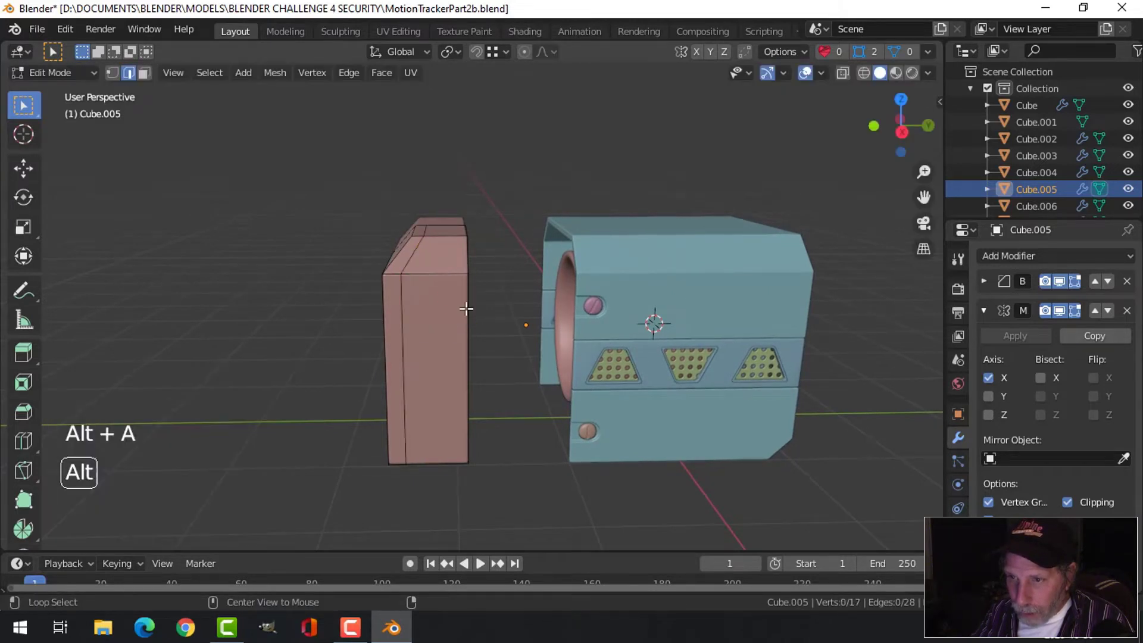
pyautogui.press('3')
pyautogui.click(400, 256)
pyautogui.keyDown('shift'); pyautogui.click(437, 314); pyautogui.keyUp('shift')
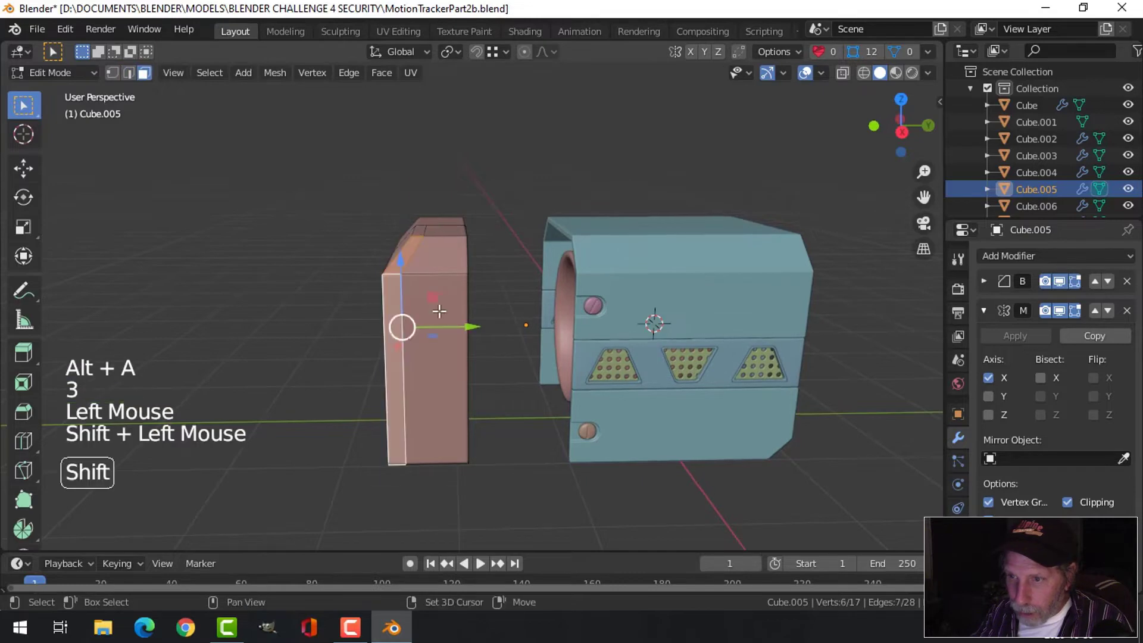
pyautogui.moveTo(437, 313)
pyautogui.mouseDown(button='middle')
pyautogui.moveTo(472, 316)
pyautogui.moveTo(437, 313)
pyautogui.mouseUp(button='middle')
pyautogui.press('e')
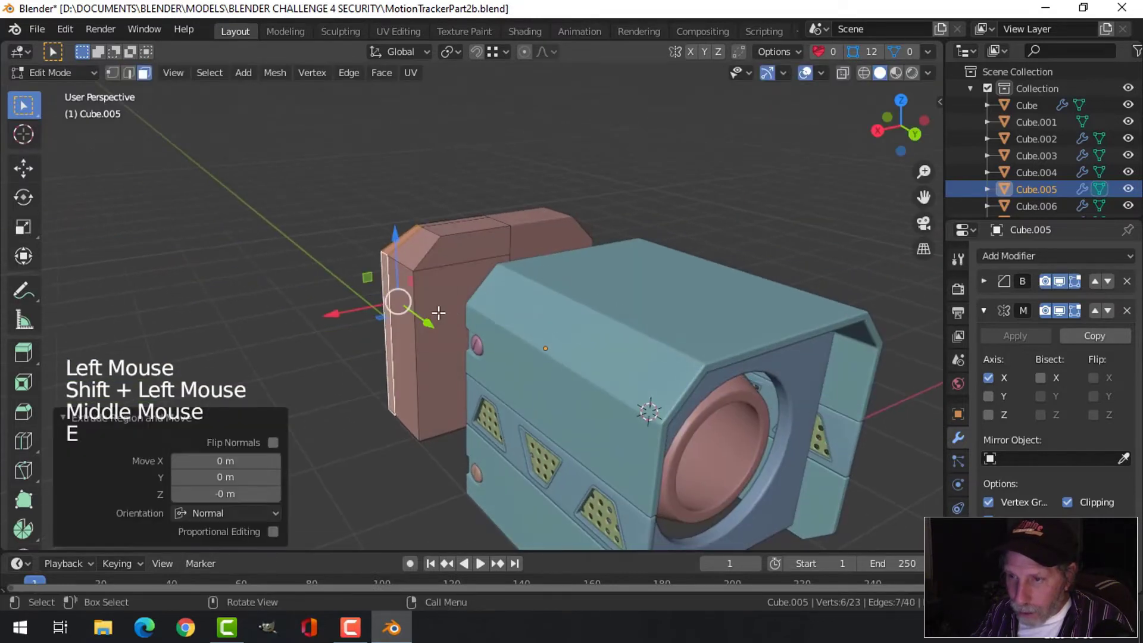
pyautogui.moveTo(346, 316); pyautogui.dragTo(310, 325)
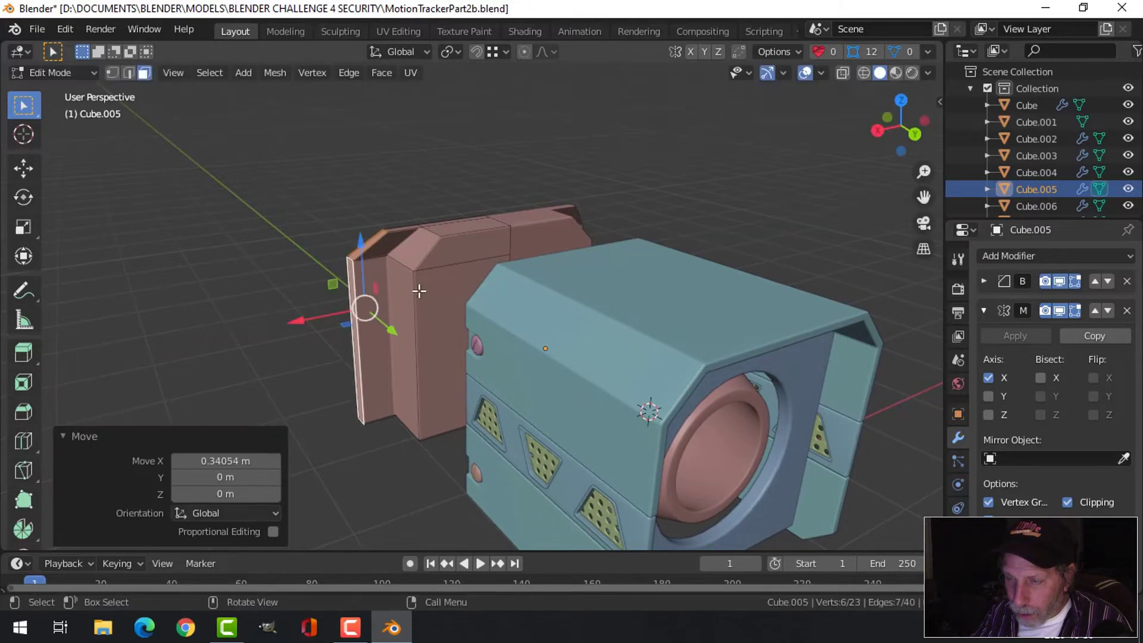
pyautogui.moveTo(416, 288); pyautogui.dragTo(459, 279, button='middle')
# - Add a vertical loop cut near the block's edge
pyautogui.hotkey('alt', 'a')
pyautogui.scroll(2, 453, 313)
pyautogui.hotkey('ctrl', 'r')
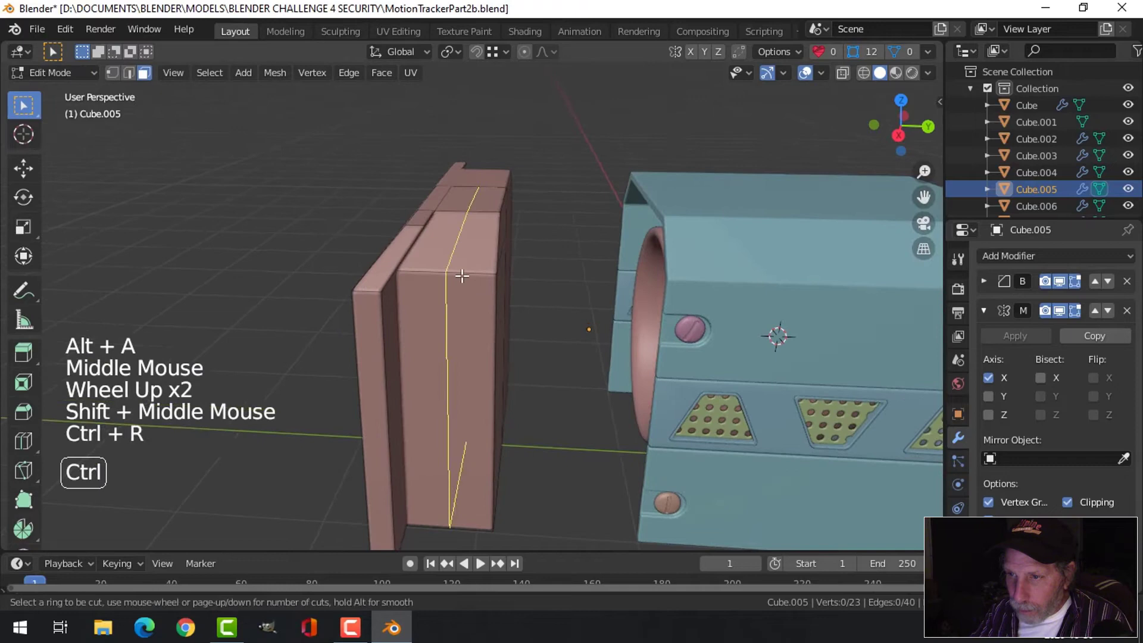
pyautogui.click(458, 280)
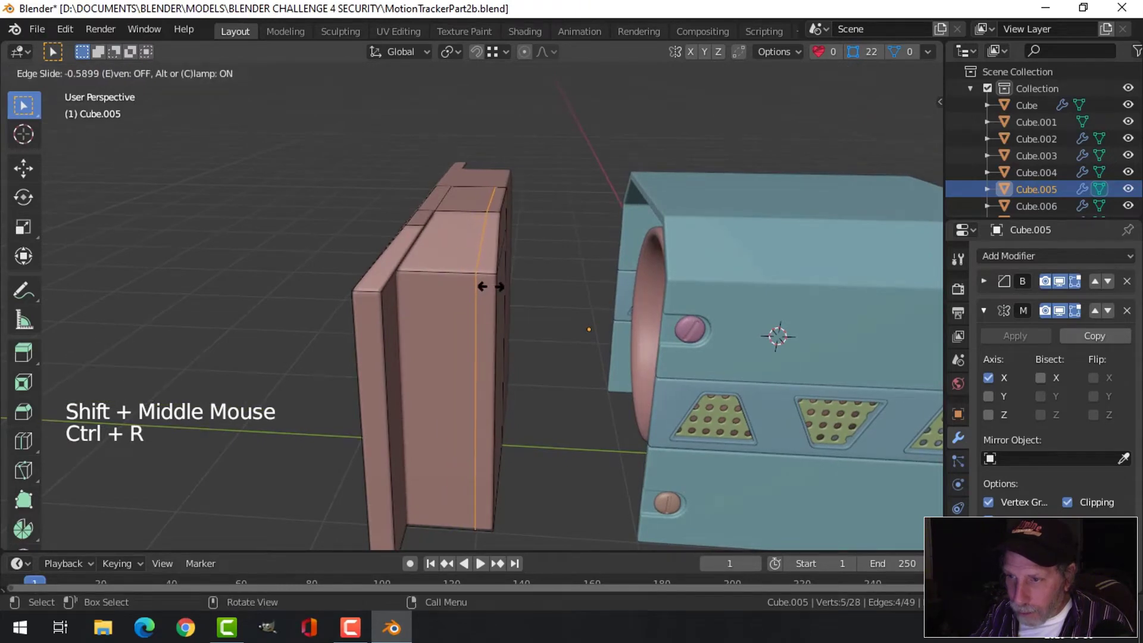
pyautogui.click(480, 286)
pyautogui.moveTo(511, 324); pyautogui.dragTo(515, 304, button='middle')
pyautogui.hotkey('alt', 'a')
# - Add a horizontal loop cut across the block's middle and view it in Right Orthographic
pyautogui.keyDown('shift'); pyautogui.moveTo(541, 355); pyautogui.dragTo(514, 294, button='middle'); pyautogui.keyUp('shift')
pyautogui.hotkey('ctrl', 'r')
pyautogui.click(516, 298)
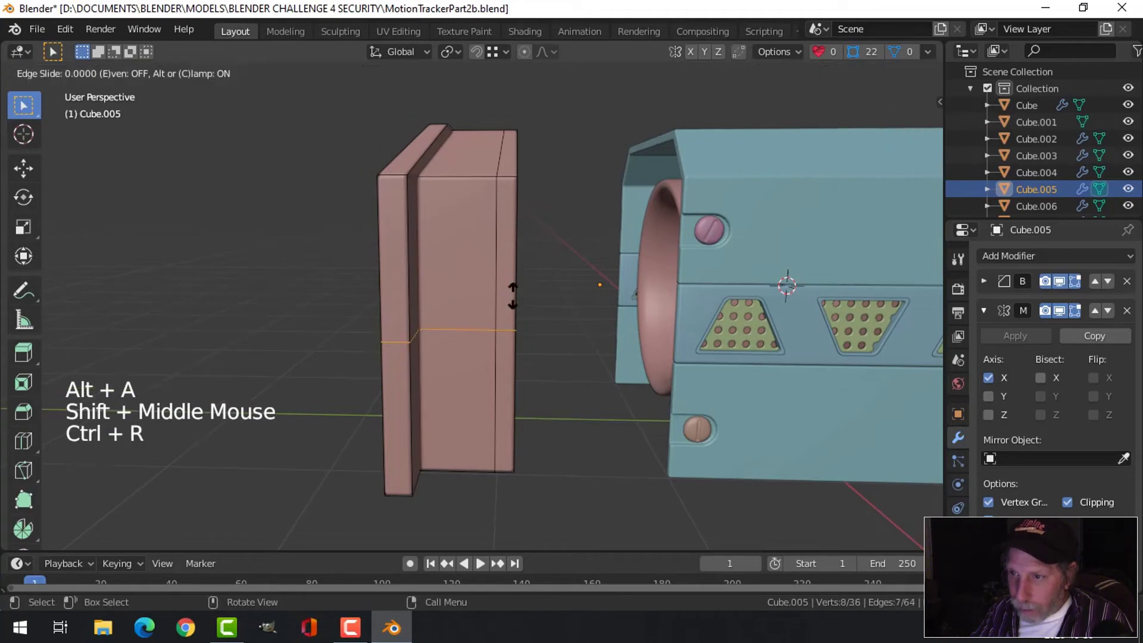
pyautogui.click(544, 294)
pyautogui.hotkey('alt', 'a')
pyautogui.press('KP_3')
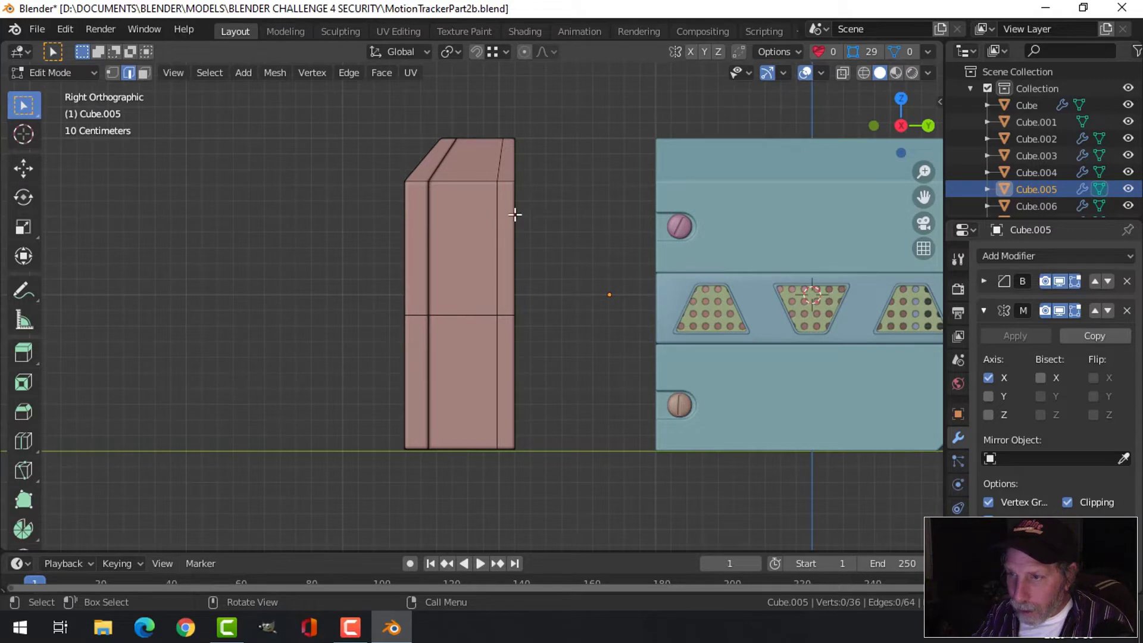
# - Add two centred horizontal edge loops and spread them apart with a Z scale of 1.75
pyautogui.hotkey('ctrl', 'r')
pyautogui.click(447, 247)
pyautogui.rightClick(446, 248)
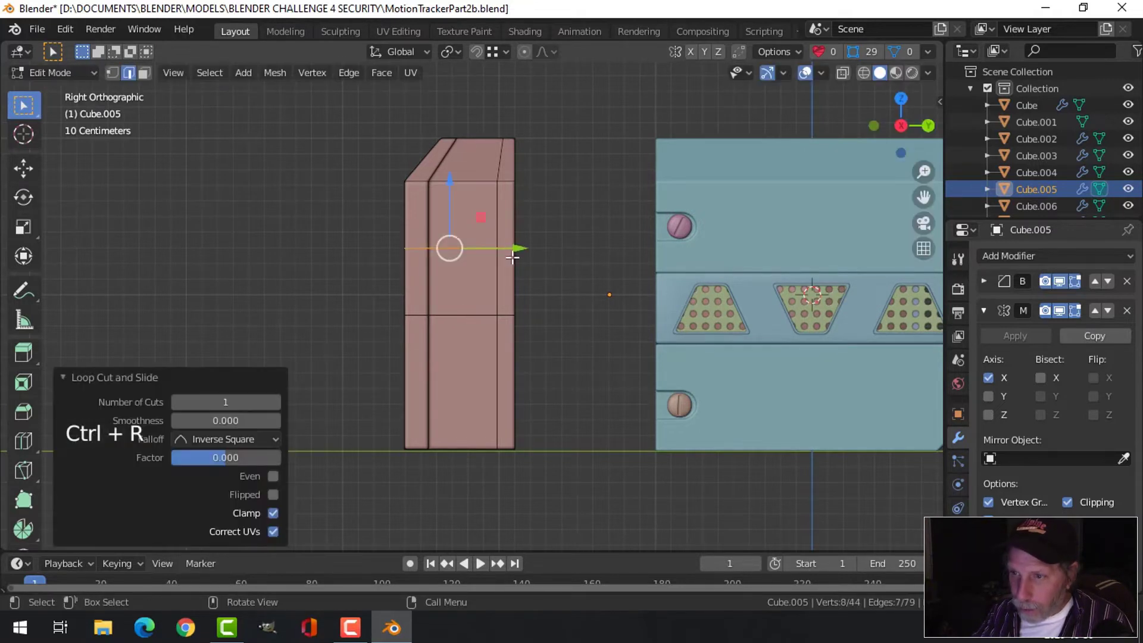
pyautogui.hotkey('ctrl', 'r')
pyautogui.click(500, 366)
pyautogui.rightClick(500, 367)
pyautogui.keyDown('alt'); pyautogui.keyDown('shift'); pyautogui.click(452, 248); pyautogui.keyUp('shift'); pyautogui.keyUp('alt')
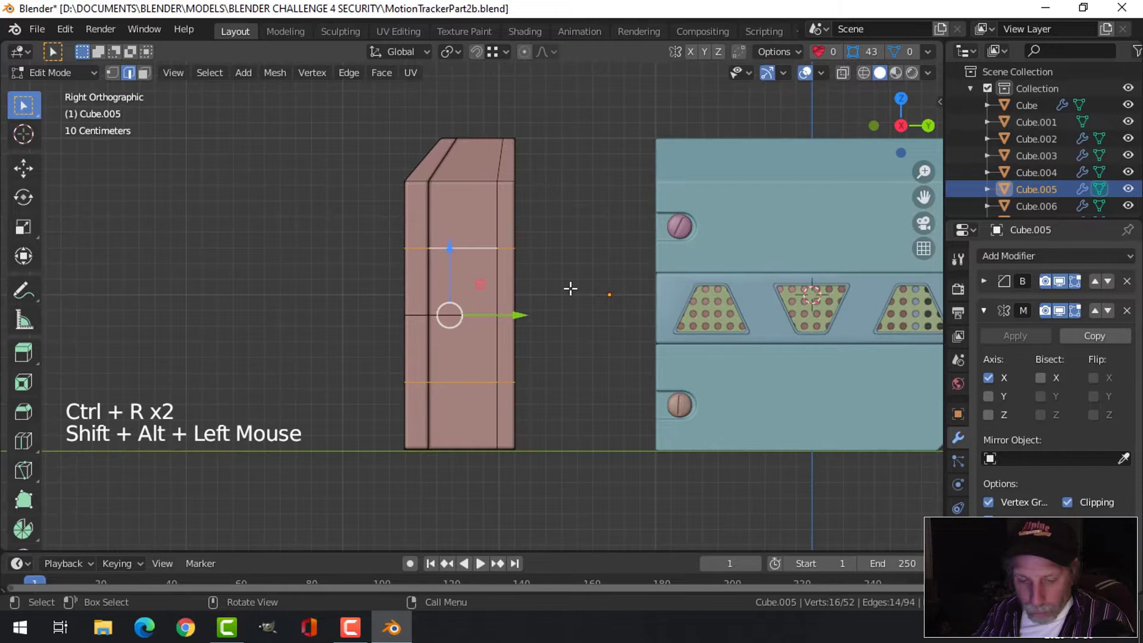
pyautogui.press('s')
pyautogui.press('z')
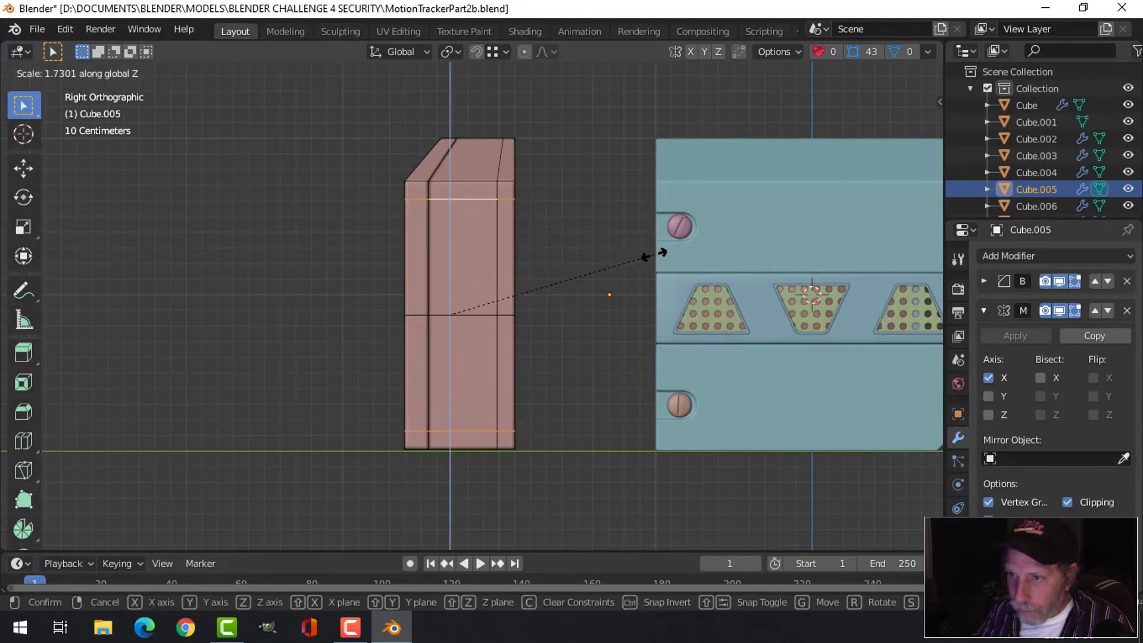
pyautogui.click(656, 255)
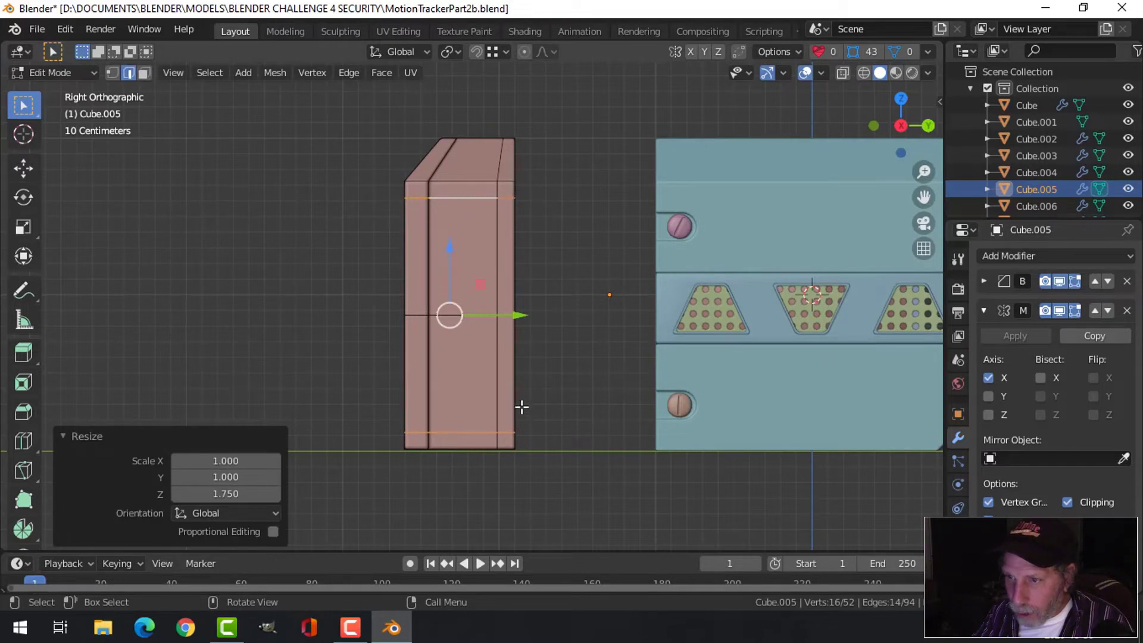
# - Bevel the middle horizontal loop into a 0.056 m band
pyautogui.hotkey('alt', 'a')
pyautogui.keyDown('alt'); pyautogui.keyDown('shift'); pyautogui.click(473, 315); pyautogui.keyUp('shift'); pyautogui.keyUp('alt')
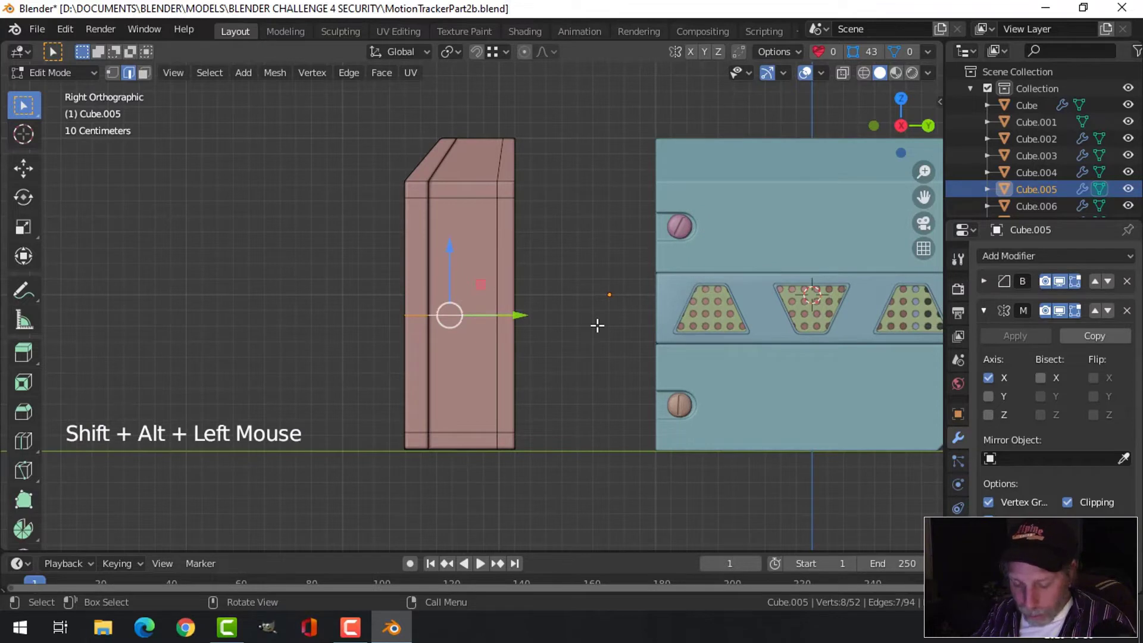
pyautogui.hotkey('ctrl', 'b')
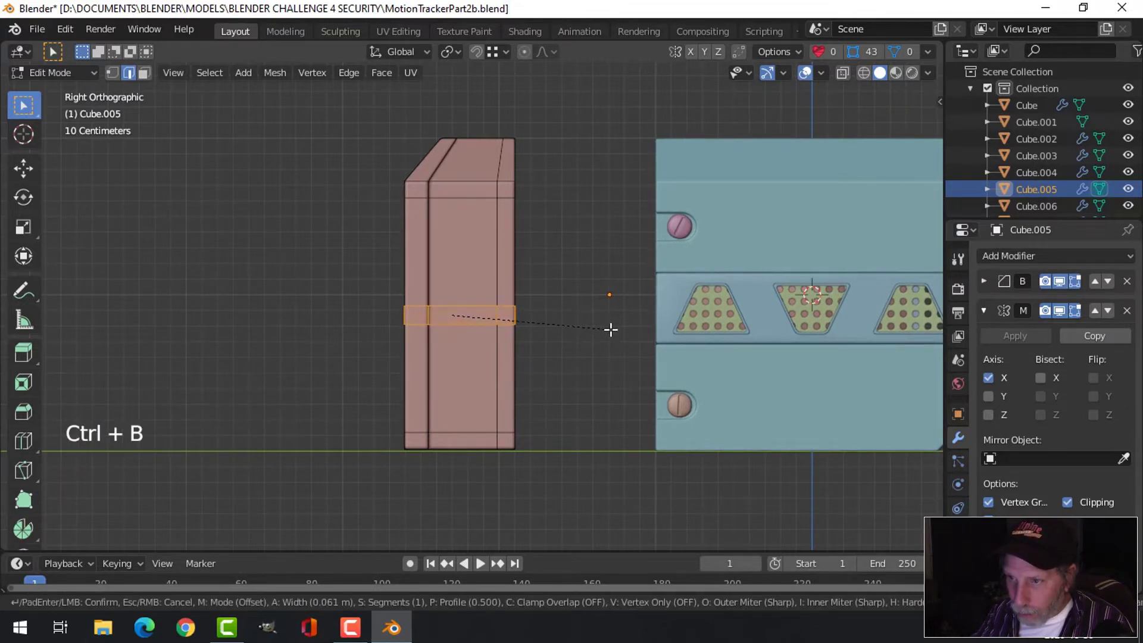
pyautogui.press('shift')
pyautogui.click(603, 327)
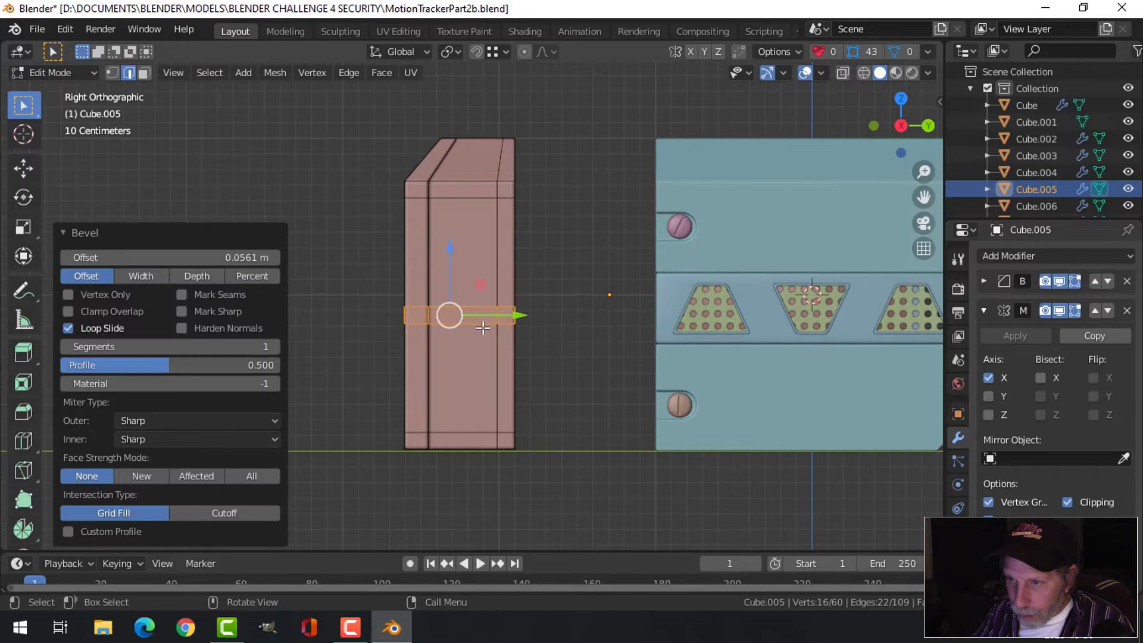
pyautogui.hotkey('alt', 'a')
pyautogui.moveTo(602, 298); pyautogui.dragTo(589, 337, button='middle')
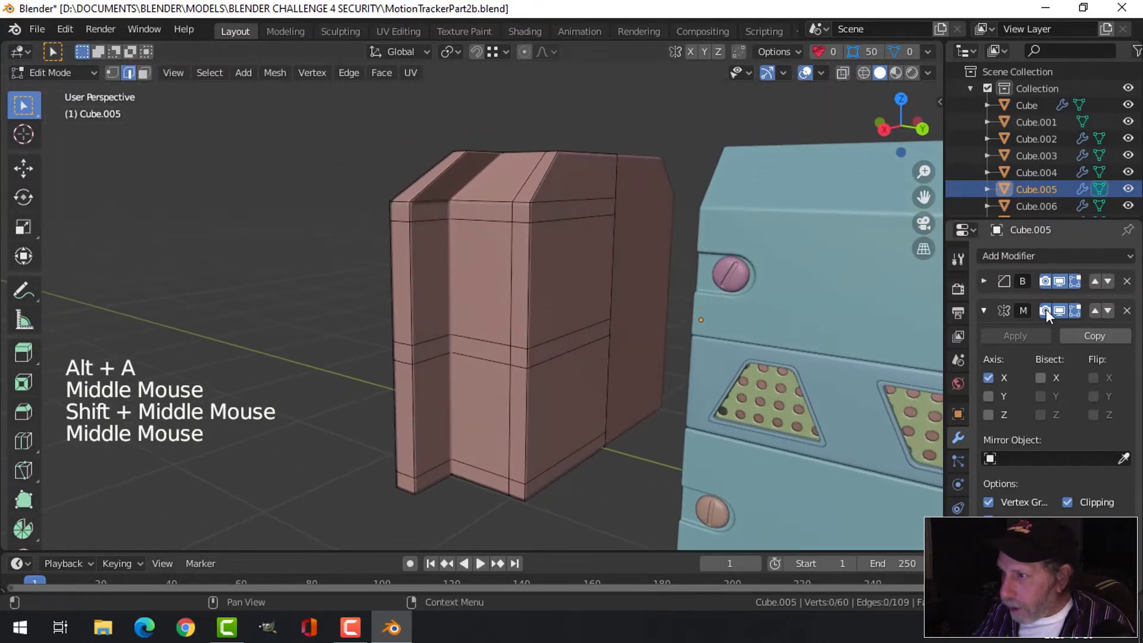
# - Hide the Bevel modifier in the viewport and delete six channel faces to open recesses
pyautogui.click(1064, 281)
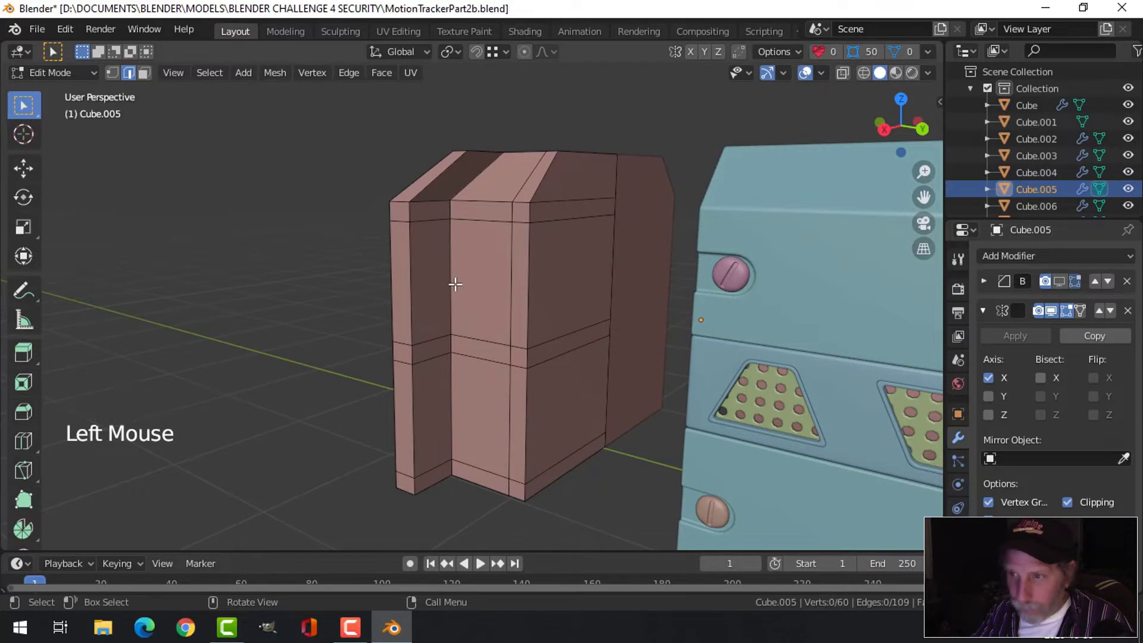
pyautogui.press('3')
pyautogui.click(440, 206)
pyautogui.keyDown('shift'); pyautogui.click(459, 209); pyautogui.keyUp('shift')
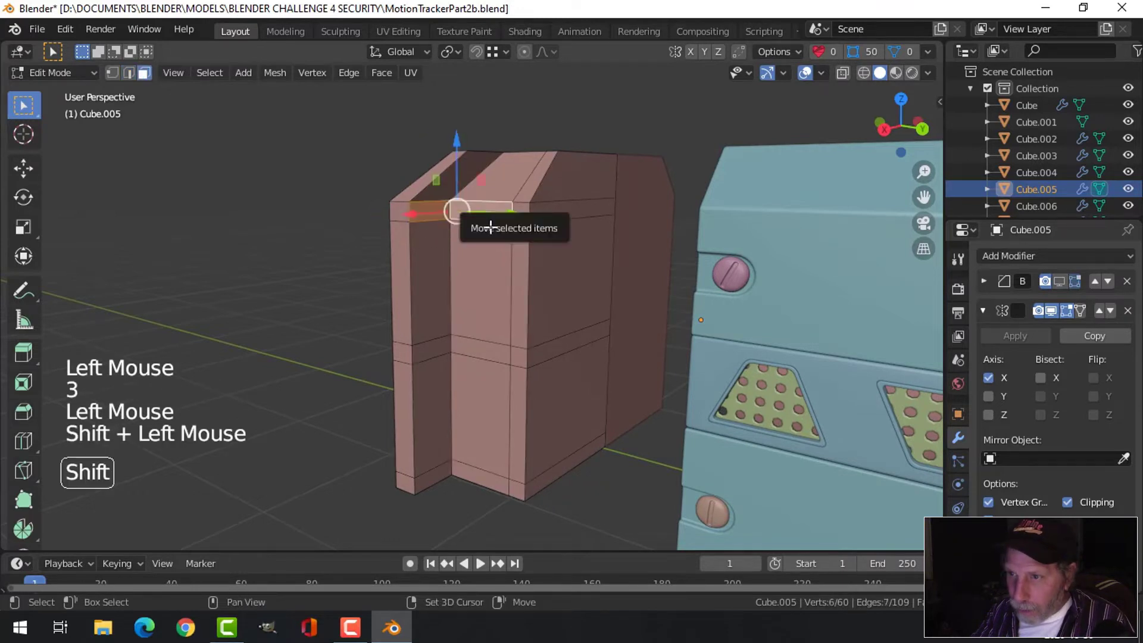
pyautogui.keyDown('shift'); pyautogui.click(431, 349); pyautogui.keyUp('shift')
pyautogui.keyDown('shift'); pyautogui.click(494, 352); pyautogui.keyUp('shift')
pyautogui.keyDown('shift'); pyautogui.click(433, 470); pyautogui.keyUp('shift')
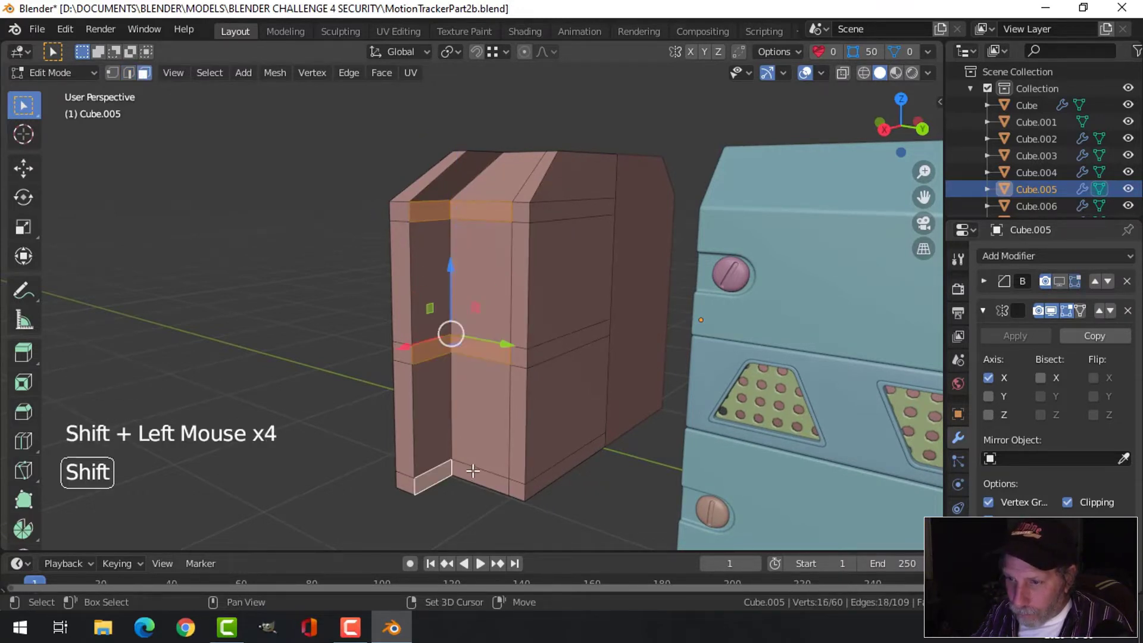
pyautogui.keyDown('shift'); pyautogui.click(472, 467); pyautogui.keyUp('shift')
pyautogui.press('x')
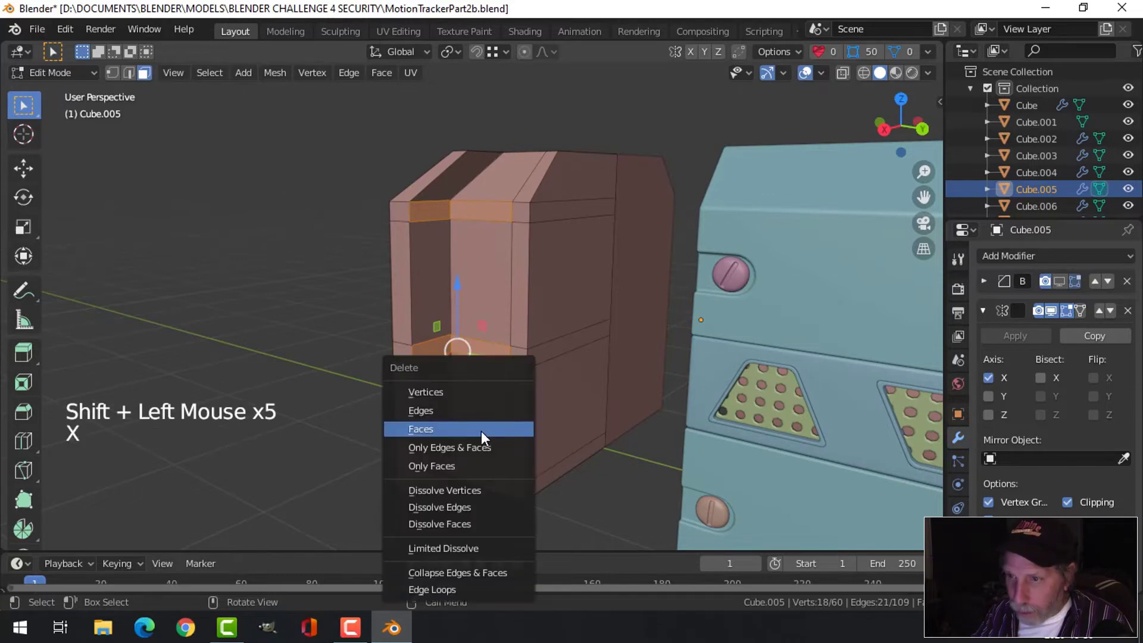
pyautogui.click(481, 431)
# - Extrude three of the opening's edges about 0.165 m along Y into a slot wall
pyautogui.moveTo(494, 301); pyautogui.dragTo(515, 321, button='middle')
pyautogui.press('2')
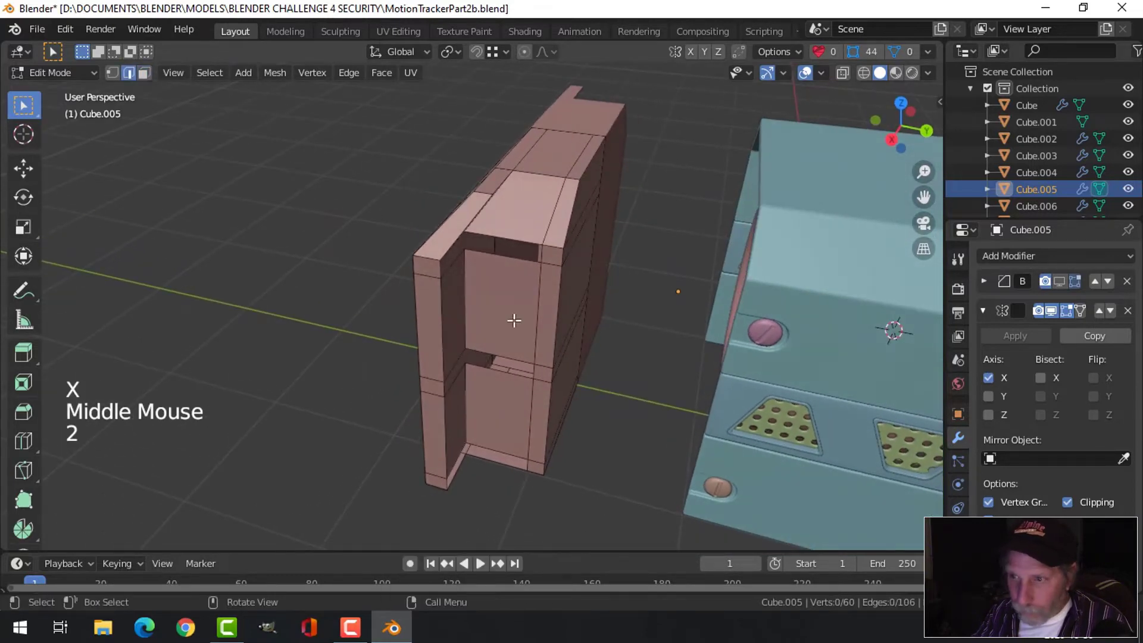
pyautogui.click(438, 271)
pyautogui.keyDown('shift'); pyautogui.click(445, 389); pyautogui.keyUp('shift')
pyautogui.moveTo(445, 389); pyautogui.dragTo(465, 369, button='middle')
pyautogui.keyDown('shift'); pyautogui.click(452, 484); pyautogui.keyUp('shift')
pyautogui.moveTo(452, 485); pyautogui.dragTo(557, 387, button='middle')
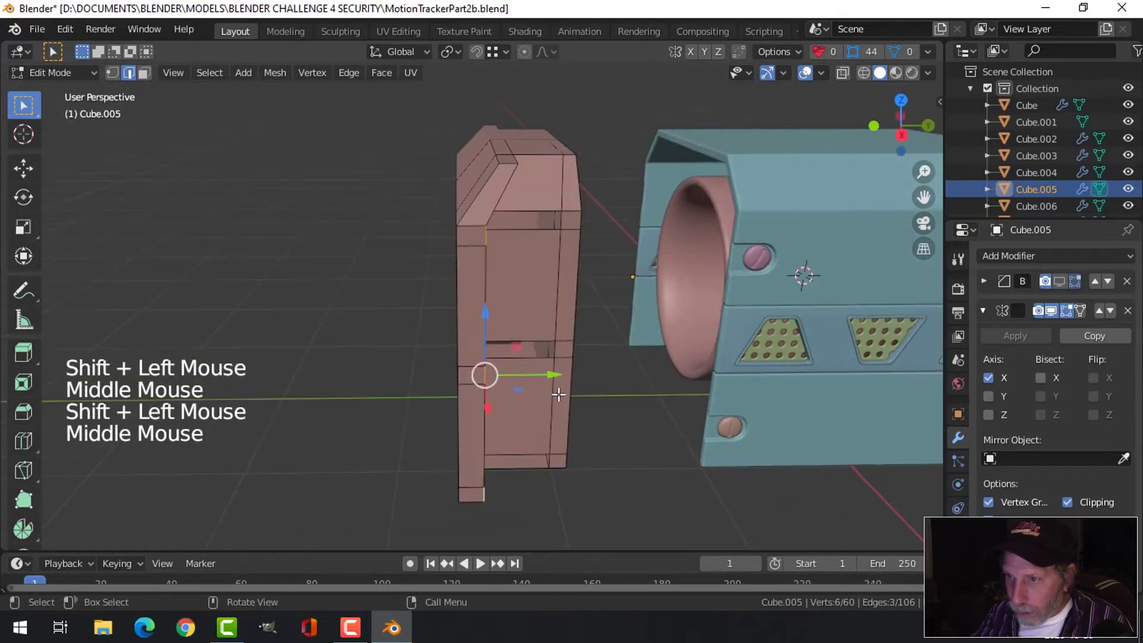
pyautogui.press('e')
pyautogui.click(570, 374)
pyautogui.moveTo(570, 373); pyautogui.dragTo(582, 373)
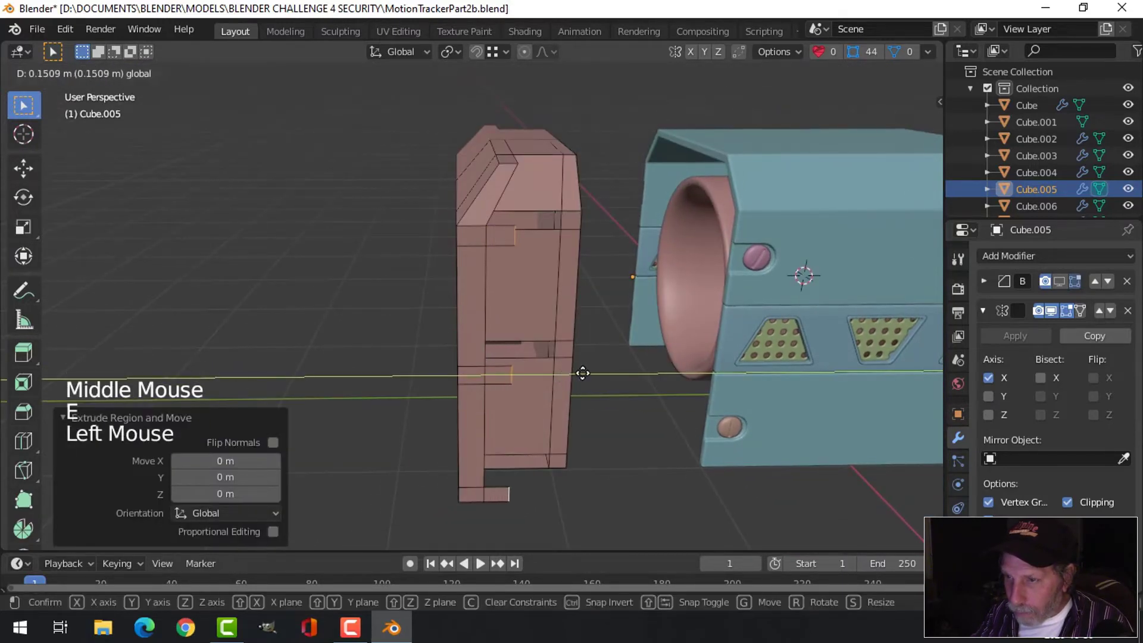
# - Fill a face across the upper slot between its two opposite edges
pyautogui.moveTo(585, 373); pyautogui.dragTo(671, 286, button='middle')
pyautogui.scroll(2, 510, 250)
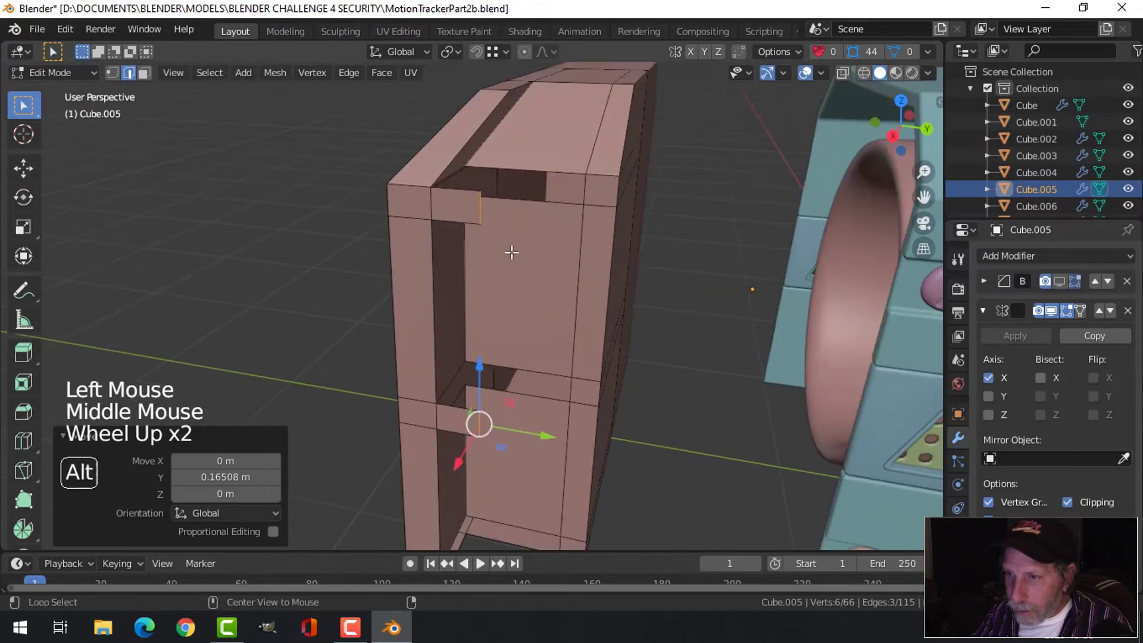
pyautogui.hotkey('alt', 'a')
pyautogui.click(479, 202)
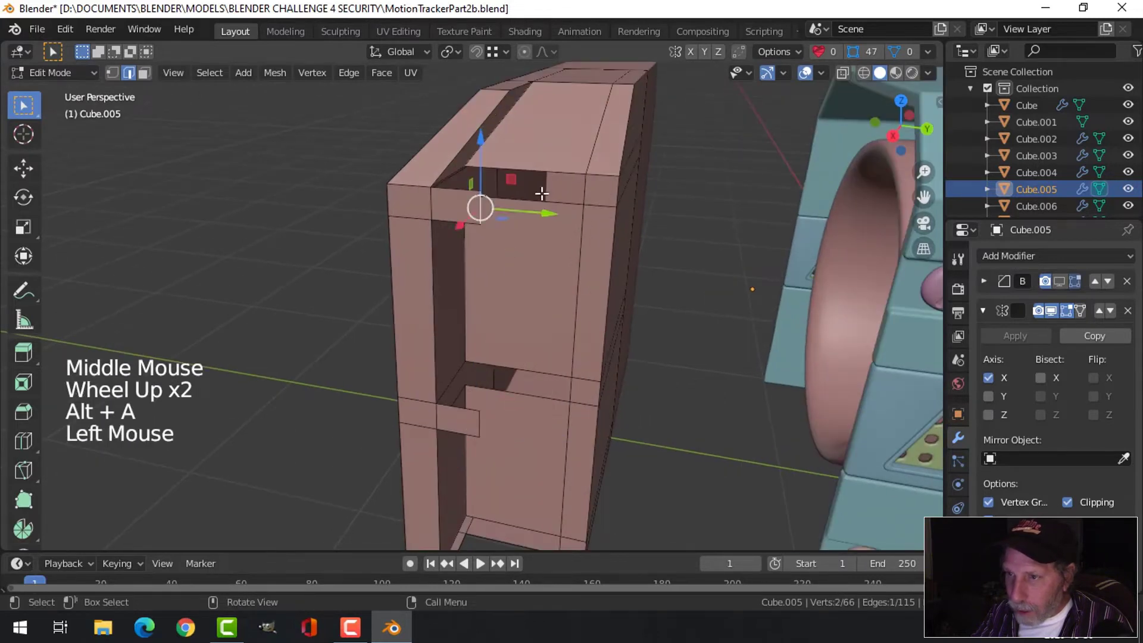
pyautogui.keyDown('shift'); pyautogui.click(583, 186); pyautogui.keyUp('shift')
pyautogui.press('f')
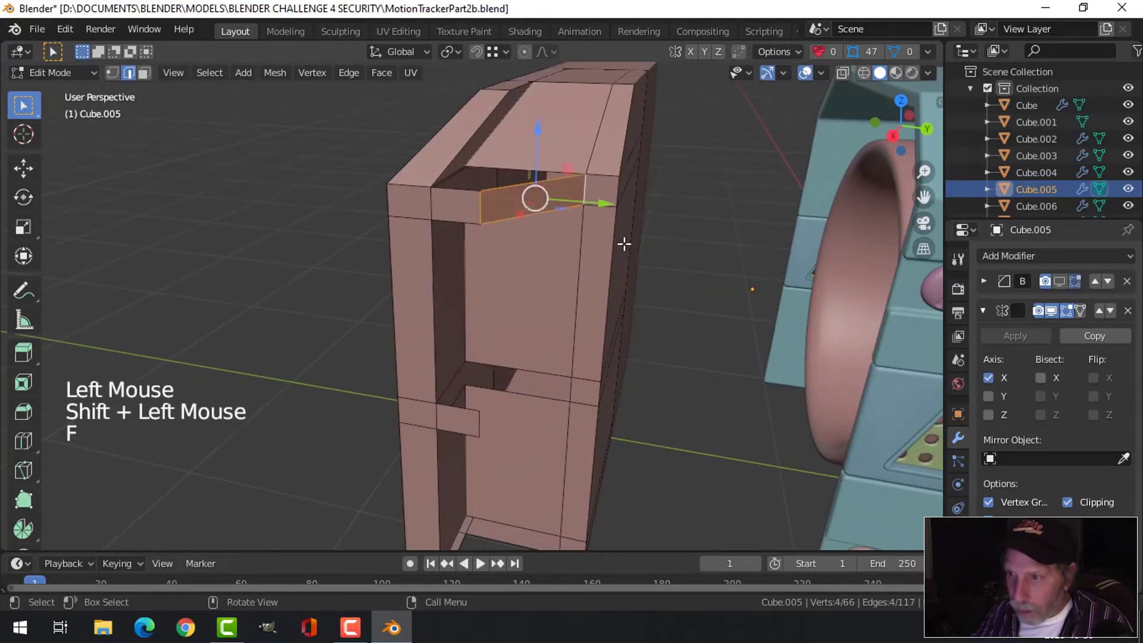
# - Fill faces across the lower slot and the slot's bottom
pyautogui.click(477, 431)
pyautogui.keyDown('shift'); pyautogui.click(570, 390); pyautogui.keyUp('shift')
pyautogui.press('f')
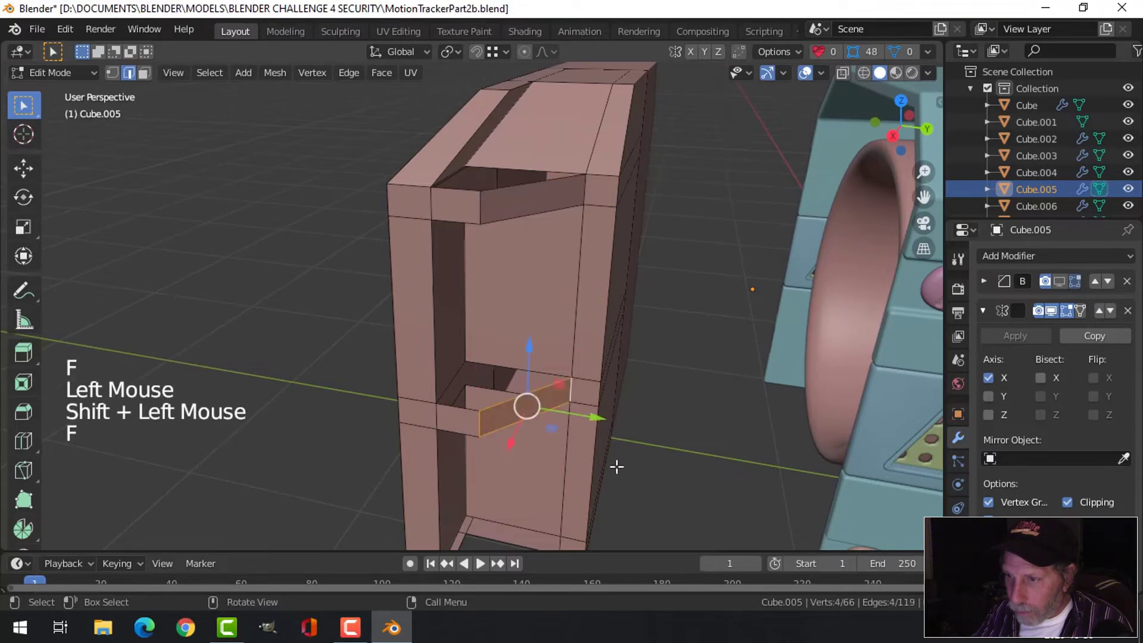
pyautogui.keyDown('shift'); pyautogui.moveTo(615, 467); pyautogui.dragTo(491, 378, button='middle'); pyautogui.keyUp('shift')
pyautogui.click(538, 399)
pyautogui.keyDown('shift'); pyautogui.click(453, 393); pyautogui.keyUp('shift')
pyautogui.press('f')
pyautogui.hotkey('alt', 'a')
# - Fill the slot's bottom face from its four rim edges
pyautogui.click(491, 379)
pyautogui.keyDown('shift'); pyautogui.click(427, 419); pyautogui.keyUp('shift')
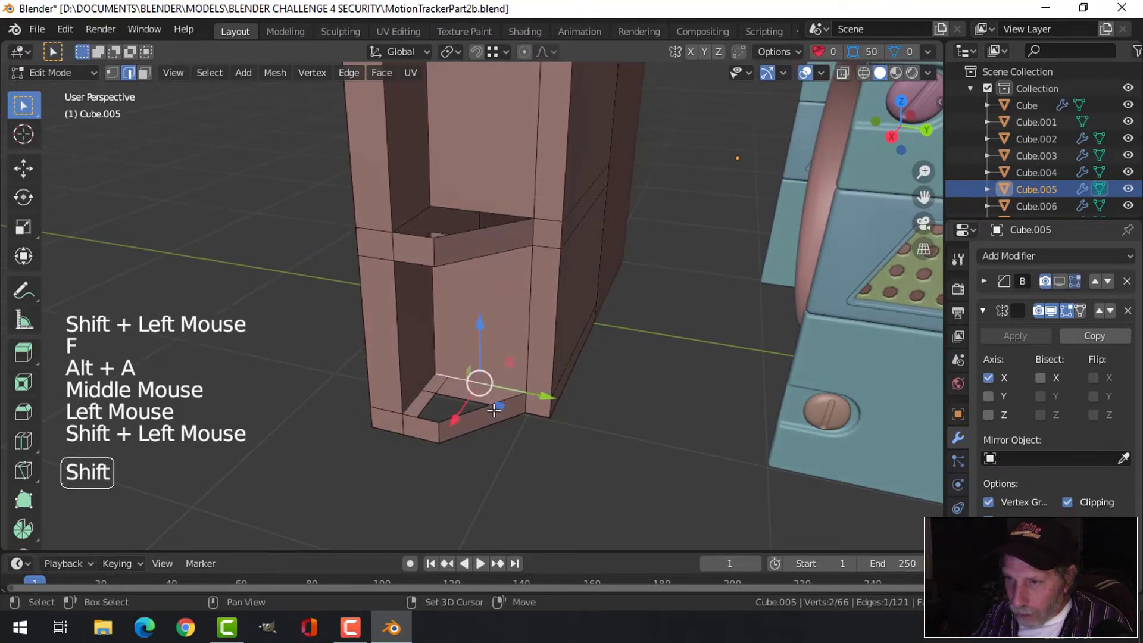
pyautogui.keyDown('shift'); pyautogui.click(419, 410); pyautogui.keyUp('shift')
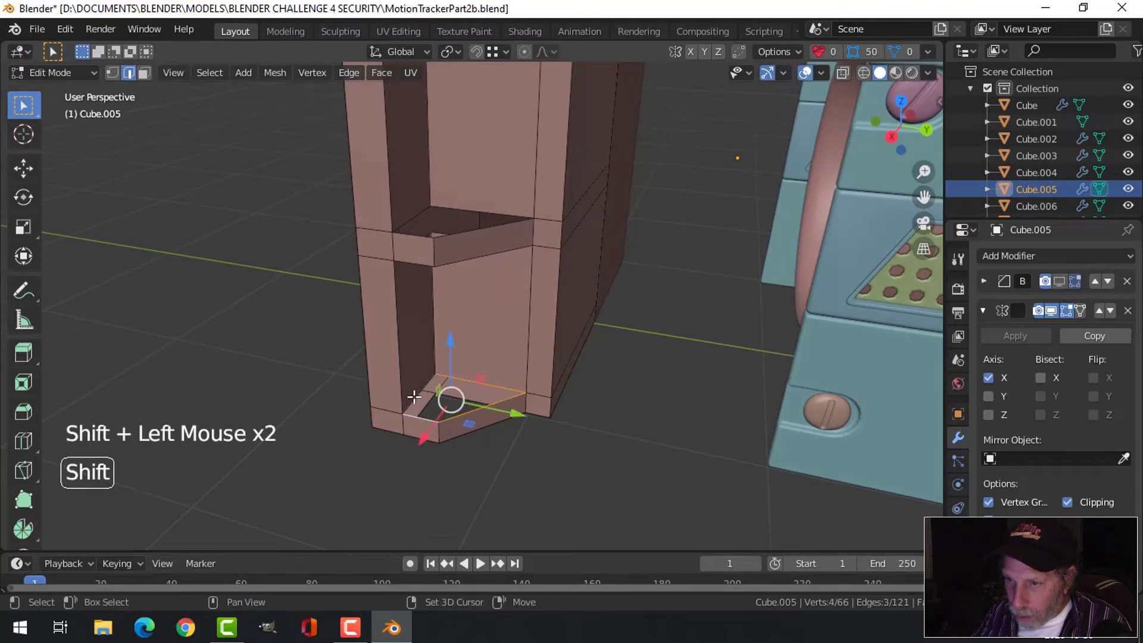
pyautogui.keyDown('shift'); pyautogui.click(414, 395); pyautogui.keyUp('shift')
pyautogui.press('f')
pyautogui.hotkey('alt', 'a')
# - Fill the slot's inner rim with a face
pyautogui.moveTo(533, 461); pyautogui.dragTo(500, 292, button='middle')
pyautogui.click(393, 312)
pyautogui.keyDown('shift'); pyautogui.click(405, 336); pyautogui.keyUp('shift')
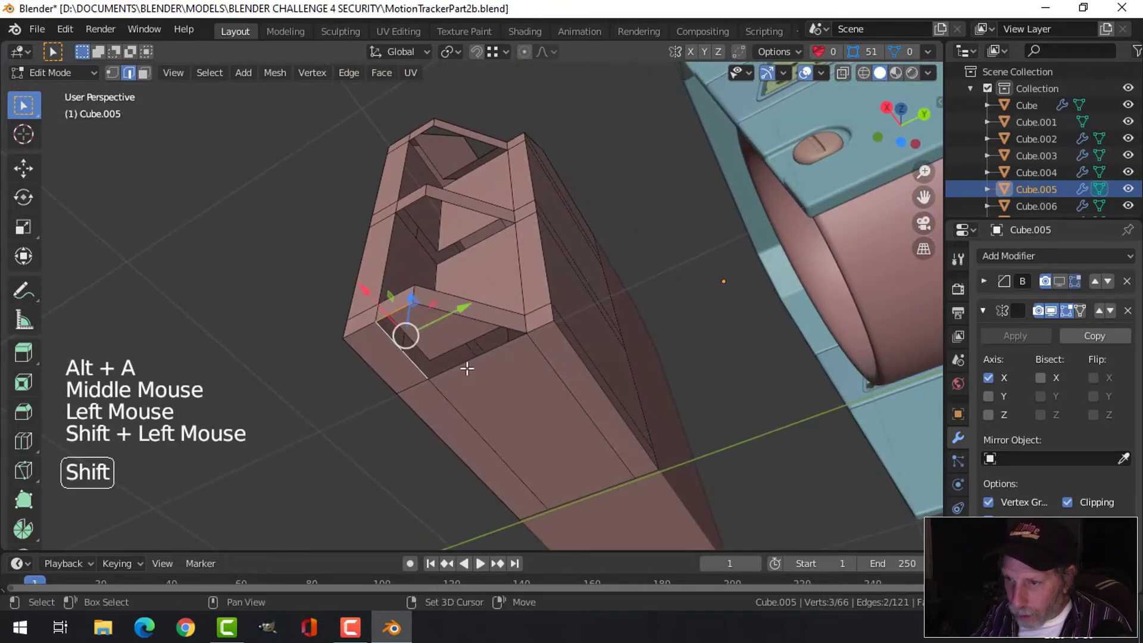
pyautogui.keyDown('shift'); pyautogui.click(467, 369); pyautogui.keyUp('shift')
pyautogui.press('f')
pyautogui.hotkey('alt', 'a')
# - Fill the upper slot rim with a face
pyautogui.moveTo(492, 252); pyautogui.dragTo(498, 276, button='middle')
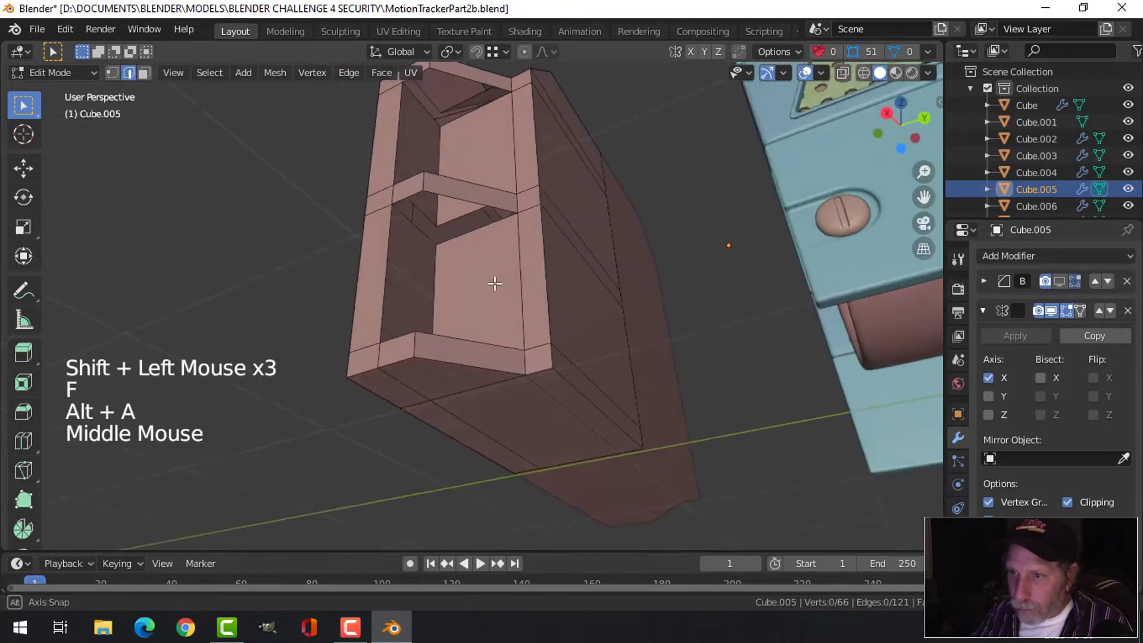
pyautogui.scroll(3, 413, 204)
pyautogui.click(365, 156)
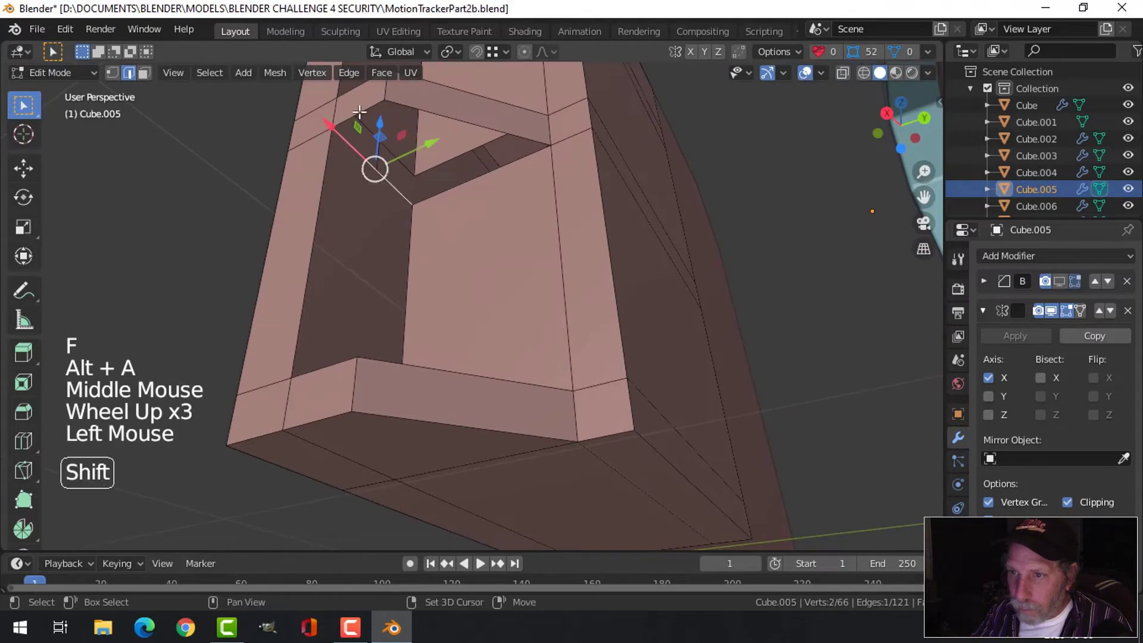
pyautogui.keyDown('shift'); pyautogui.click(438, 106); pyautogui.keyUp('shift')
pyautogui.keyDown('shift'); pyautogui.click(439, 111); pyautogui.keyUp('shift')
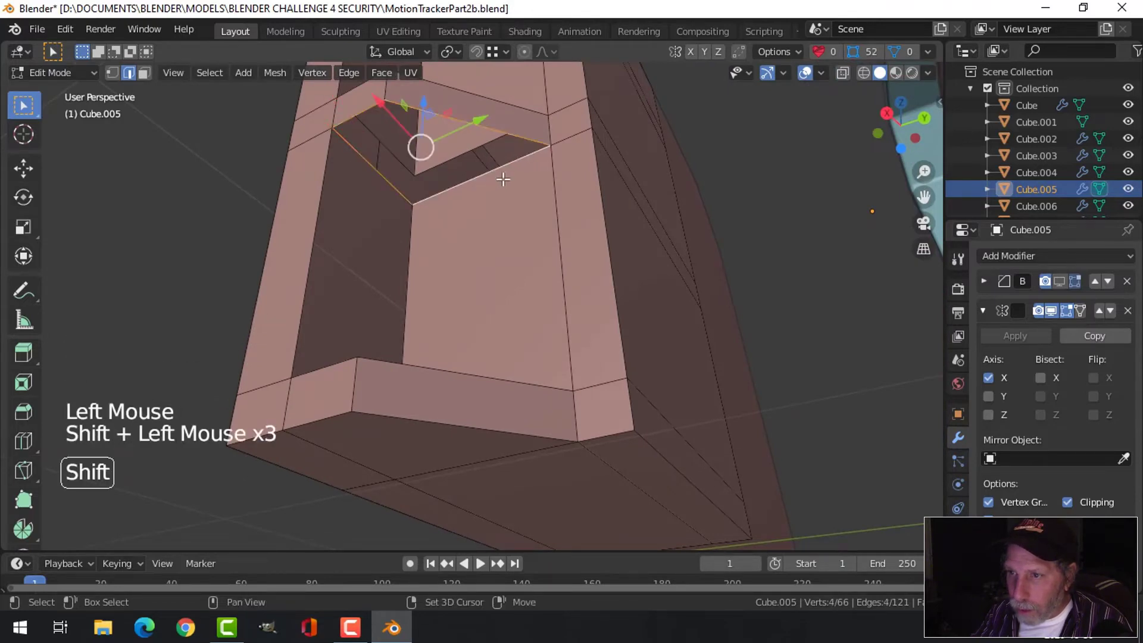
pyautogui.press('f')
# - Fill the shelf rim opening with a face
pyautogui.moveTo(512, 184); pyautogui.dragTo(551, 339, button='middle')
pyautogui.hotkey('alt', 'a')
pyautogui.click(426, 174)
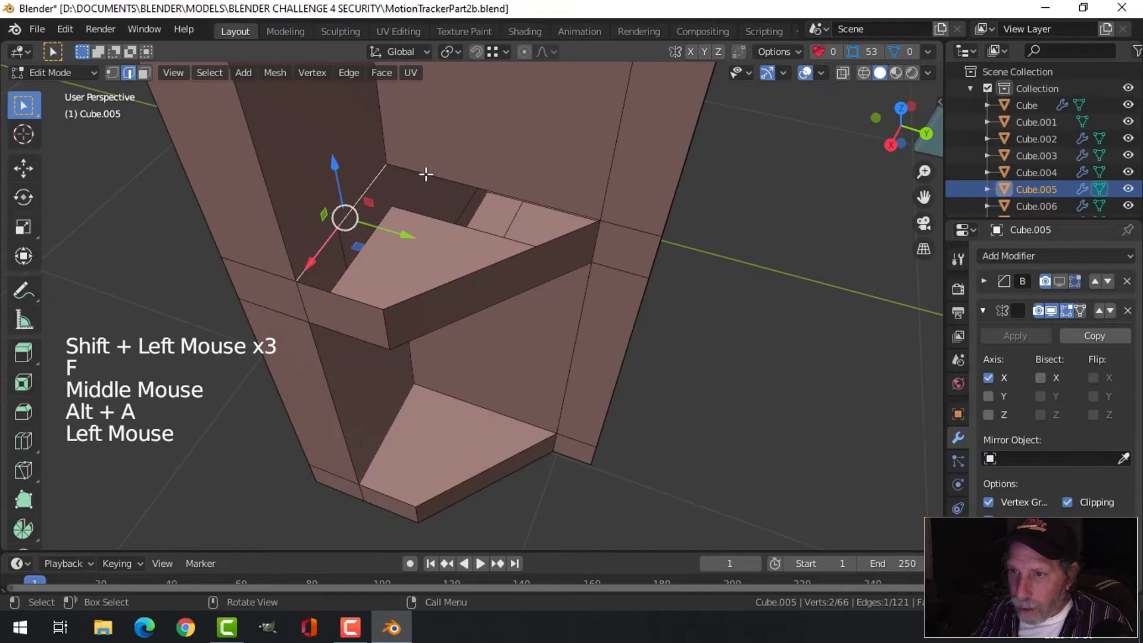
pyautogui.keyDown('shift'); pyautogui.click(426, 174); pyautogui.keyUp('shift')
pyautogui.keyDown('shift'); pyautogui.click(358, 289); pyautogui.keyUp('shift')
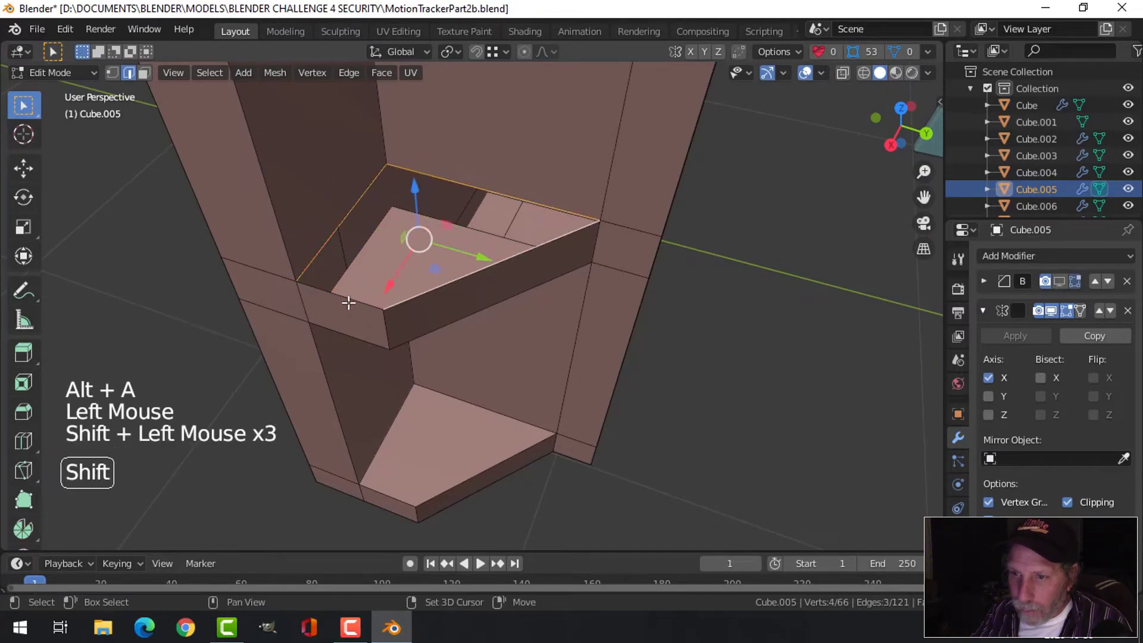
pyautogui.press('f')
pyautogui.hotkey('alt', 'a')
# - Close the top opening of the piece with a four-edge face
pyautogui.scroll(-3, 483, 227)
pyautogui.keyDown('shift'); pyautogui.moveTo(482, 226); pyautogui.dragTo(518, 280, button='middle'); pyautogui.keyUp('shift')
pyautogui.moveTo(518, 280); pyautogui.dragTo(454, 174, button='middle')
pyautogui.click(426, 143)
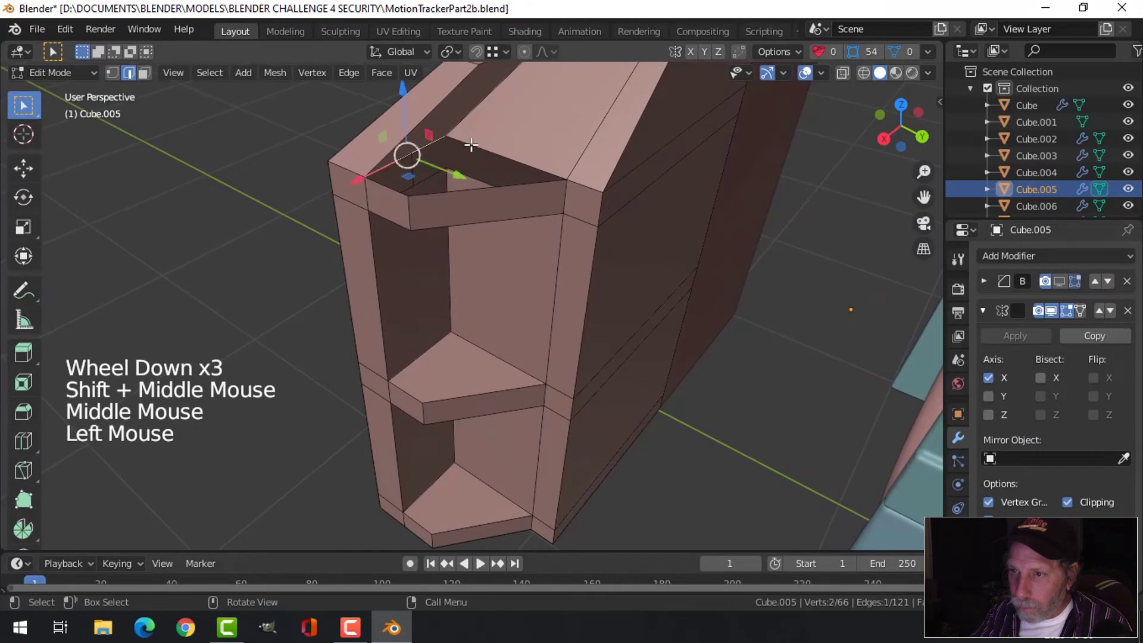
pyautogui.keyDown('shift'); pyautogui.click(506, 158); pyautogui.keyUp('shift')
pyautogui.keyDown('shift'); pyautogui.click(426, 197); pyautogui.keyUp('shift')
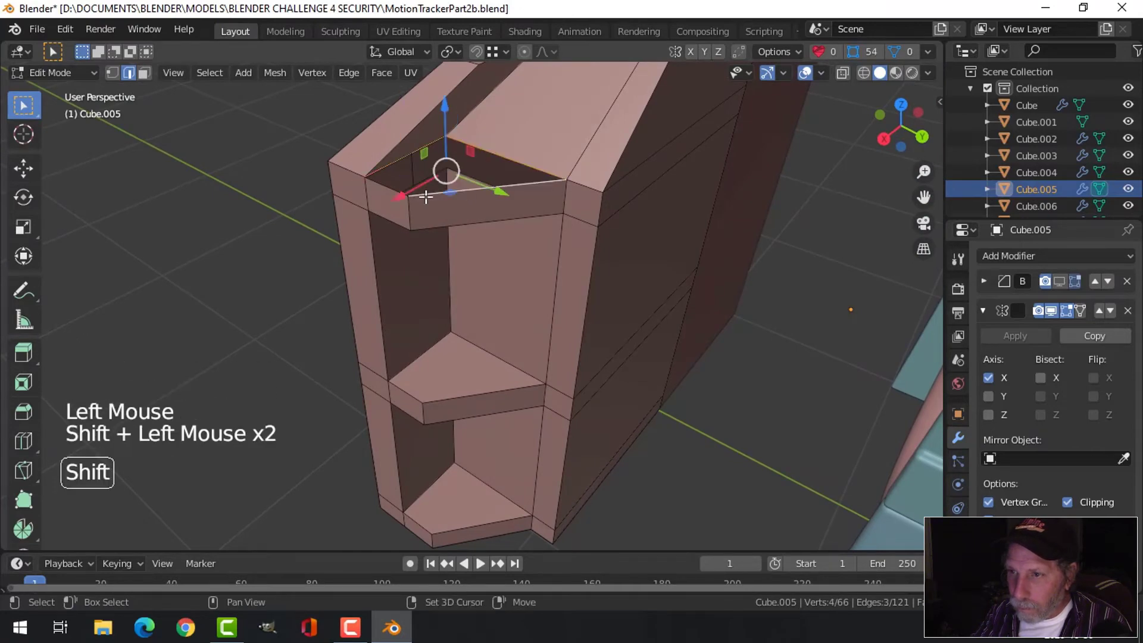
pyautogui.keyDown('shift'); pyautogui.click(377, 183); pyautogui.keyUp('shift')
pyautogui.press('f')
pyautogui.hotkey('alt', 'a')
# - Fill the remaining opening around the shelf's top front edge and inspect the result
pyautogui.moveTo(506, 256); pyautogui.dragTo(408, 174, button='middle')
pyautogui.click(412, 204)
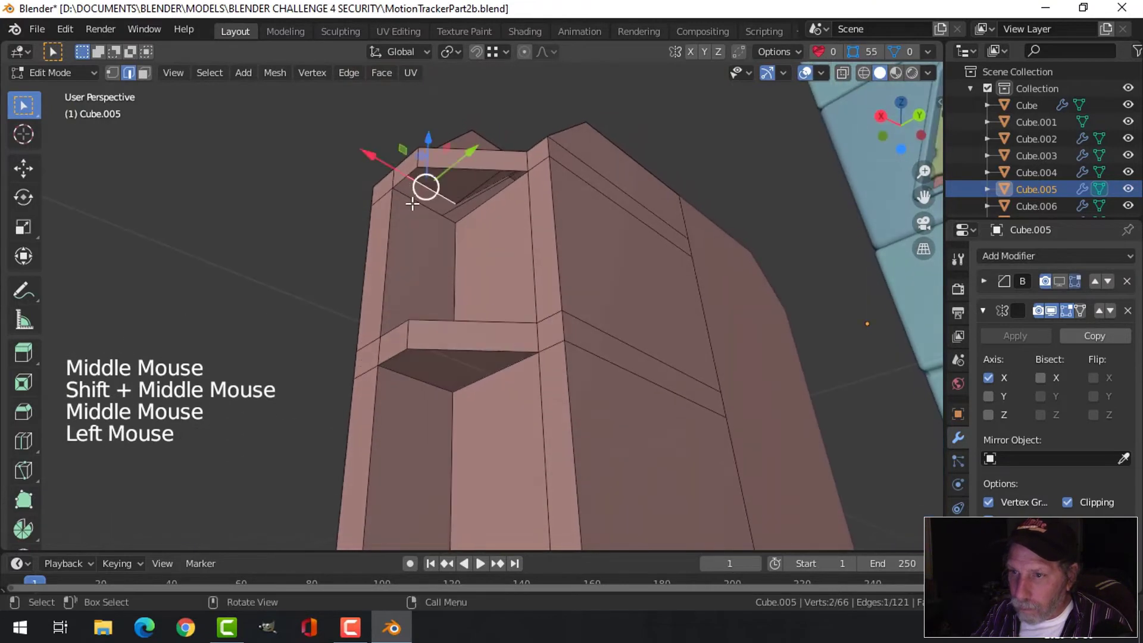
pyautogui.hotkey('alt', 'a')
pyautogui.click(484, 193)
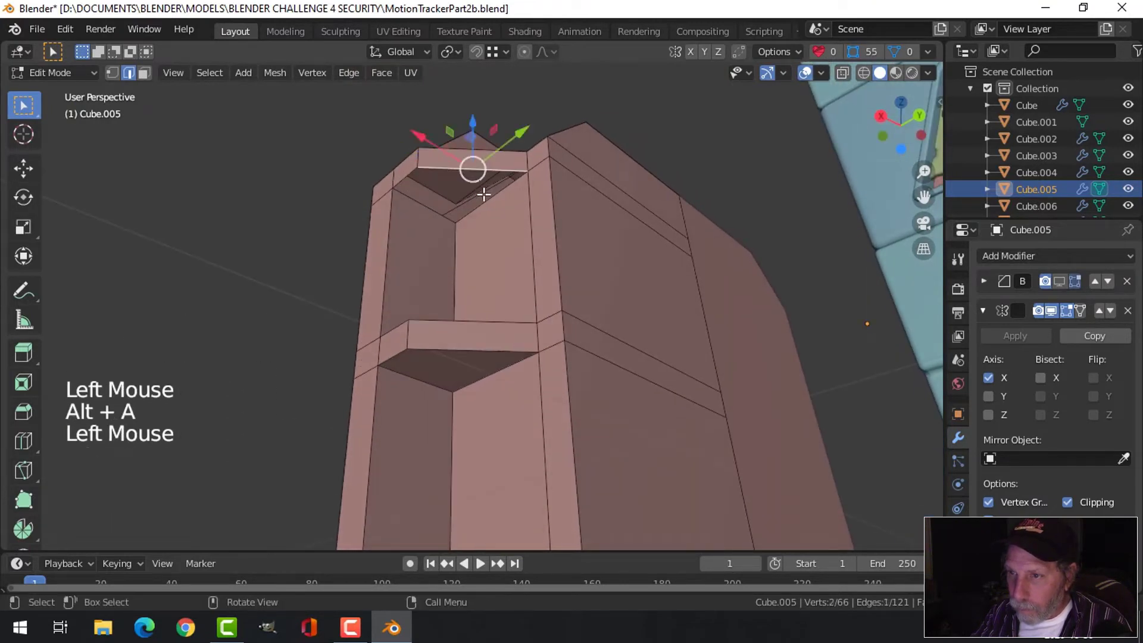
pyautogui.keyDown('shift'); pyautogui.click(480, 208); pyautogui.keyUp('shift')
pyautogui.keyDown('shift'); pyautogui.click(397, 192); pyautogui.keyUp('shift')
pyautogui.keyDown('shift'); pyautogui.click(399, 179); pyautogui.keyUp('shift')
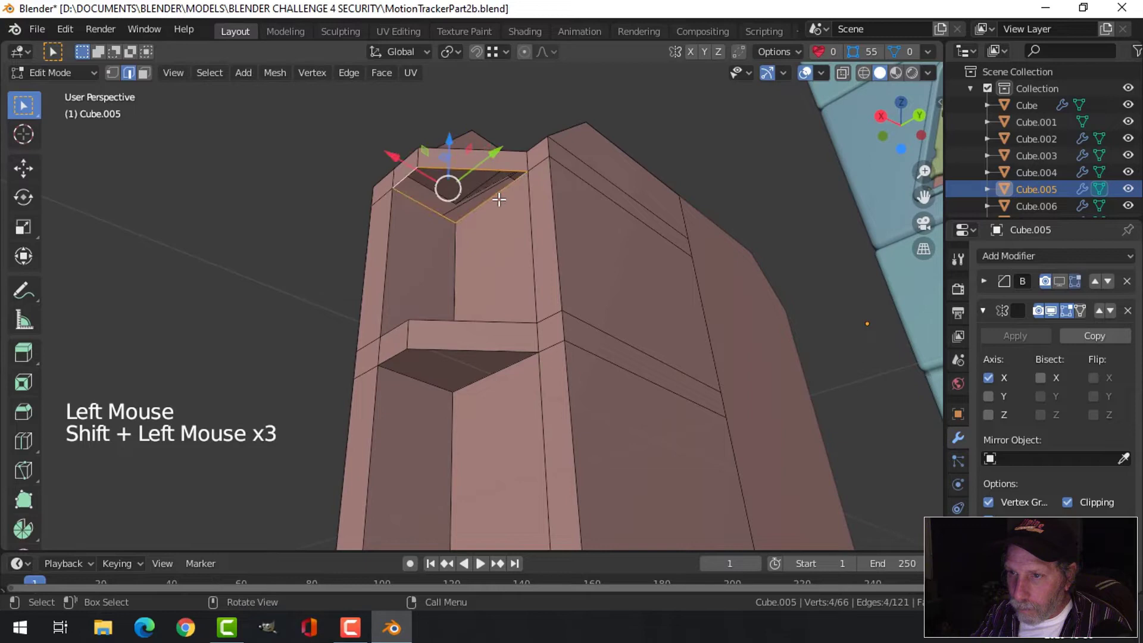
pyautogui.press('f')
pyautogui.hotkey('alt', 'a')
pyautogui.moveTo(518, 212); pyautogui.dragTo(555, 321, button='middle')
# - Return to Object Mode, show the bevel in the viewport, and check the piece from the side
pyautogui.press('Tab')
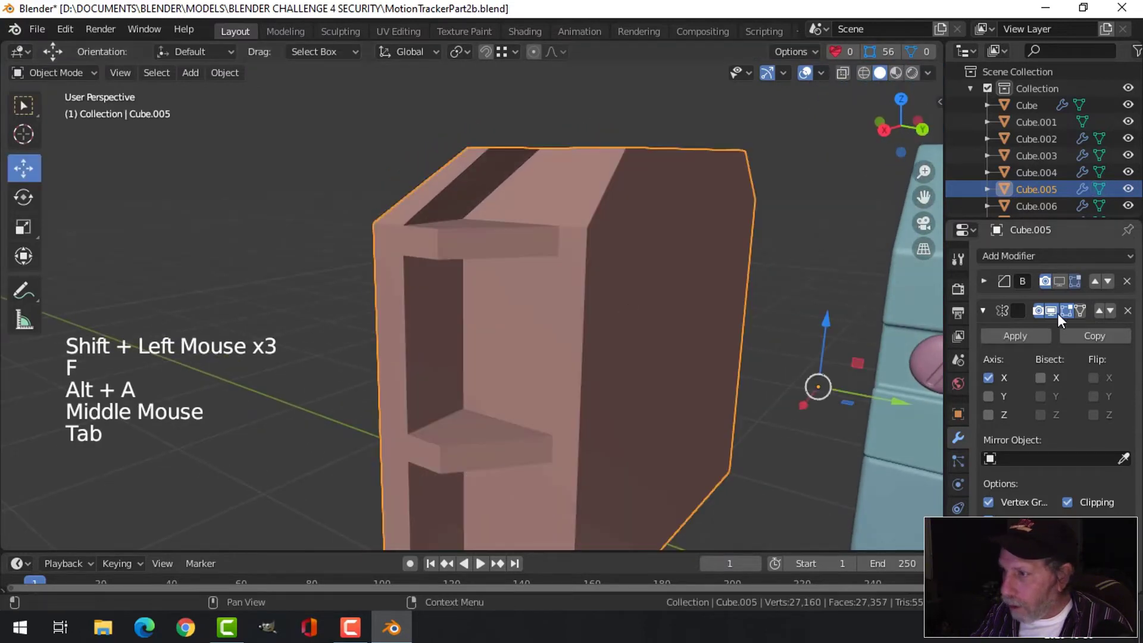
pyautogui.click(1059, 281)
pyautogui.scroll(-1, 581, 357)
pyautogui.moveTo(581, 357); pyautogui.dragTo(522, 403, button='middle')
pyautogui.scroll(-1, 542, 405)
pyautogui.hotkey('alt', 'a')
pyautogui.scroll(1, 522, 403)
pyautogui.press('KP_3')
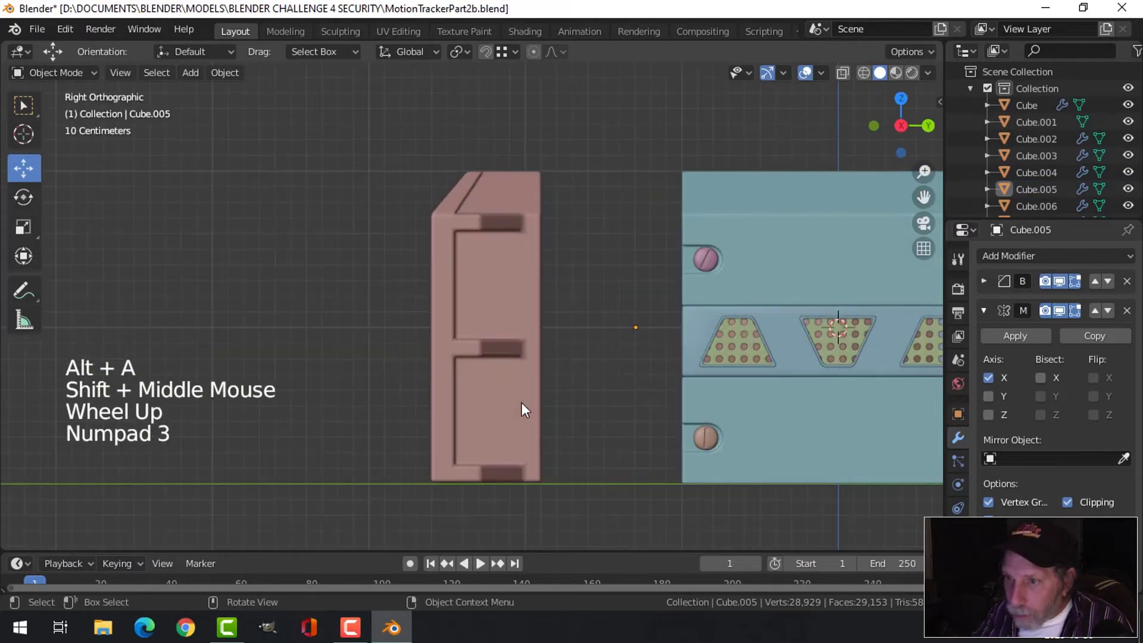
pyautogui.scroll(1, 522, 403)
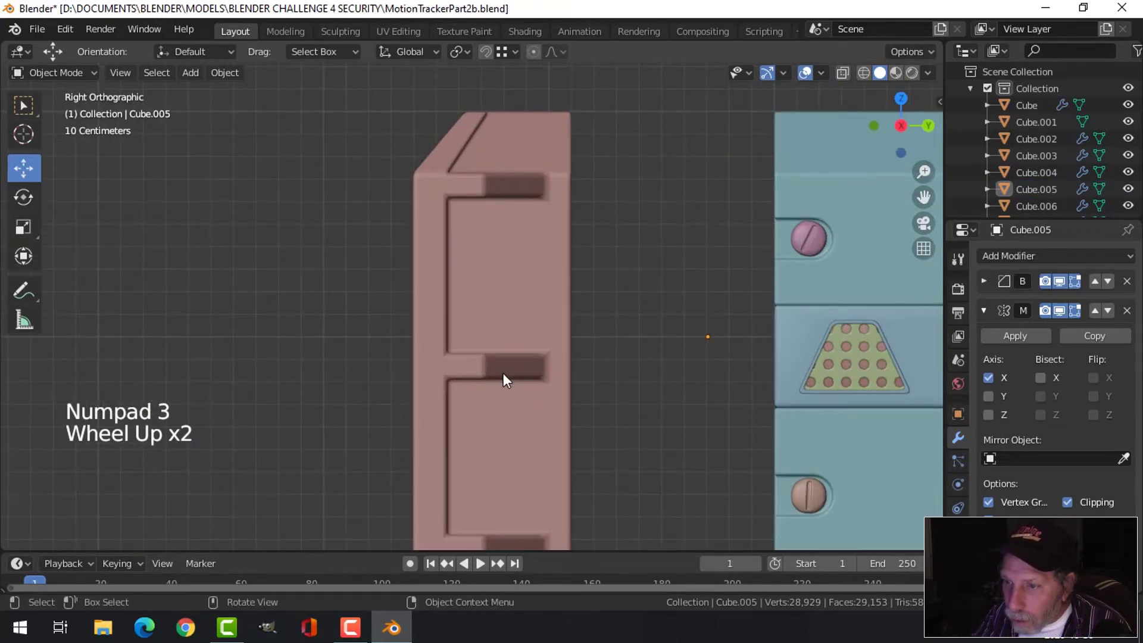
pyautogui.scroll(-1, 502, 373)
pyautogui.moveTo(517, 441); pyautogui.dragTo(498, 258, button='middle')
# - Apply the Mirror modifier on the pink piece and set its origin to geometry
pyautogui.click(497, 259)
pyautogui.scroll(-2, 632, 352)
pyautogui.moveTo(631, 352); pyautogui.dragTo(549, 345, button='middle')
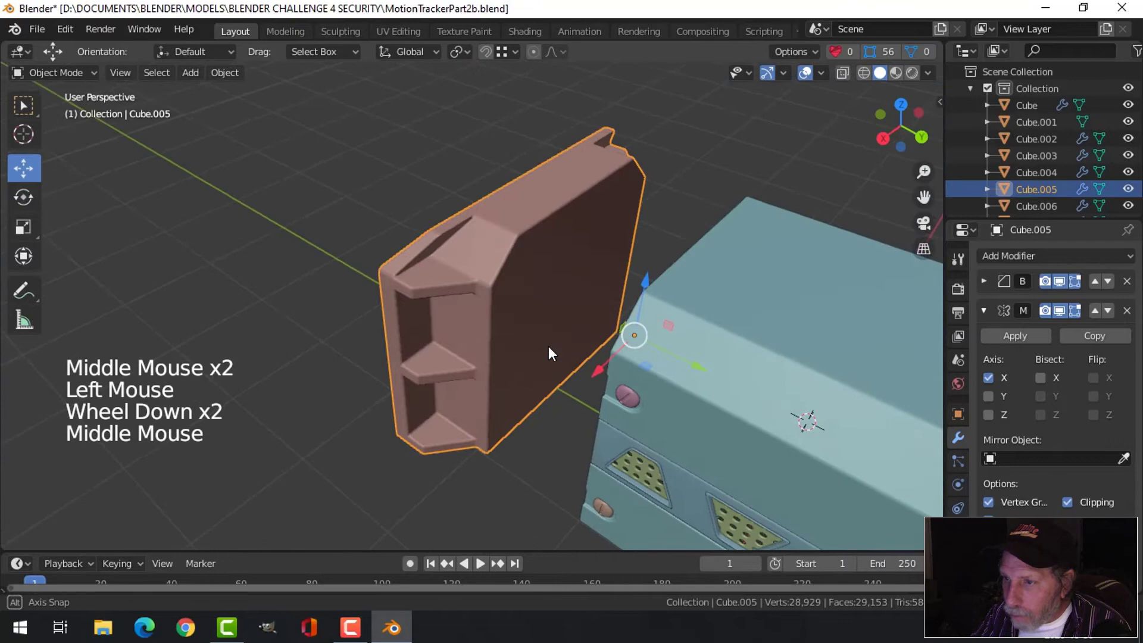
pyautogui.click(1020, 335)
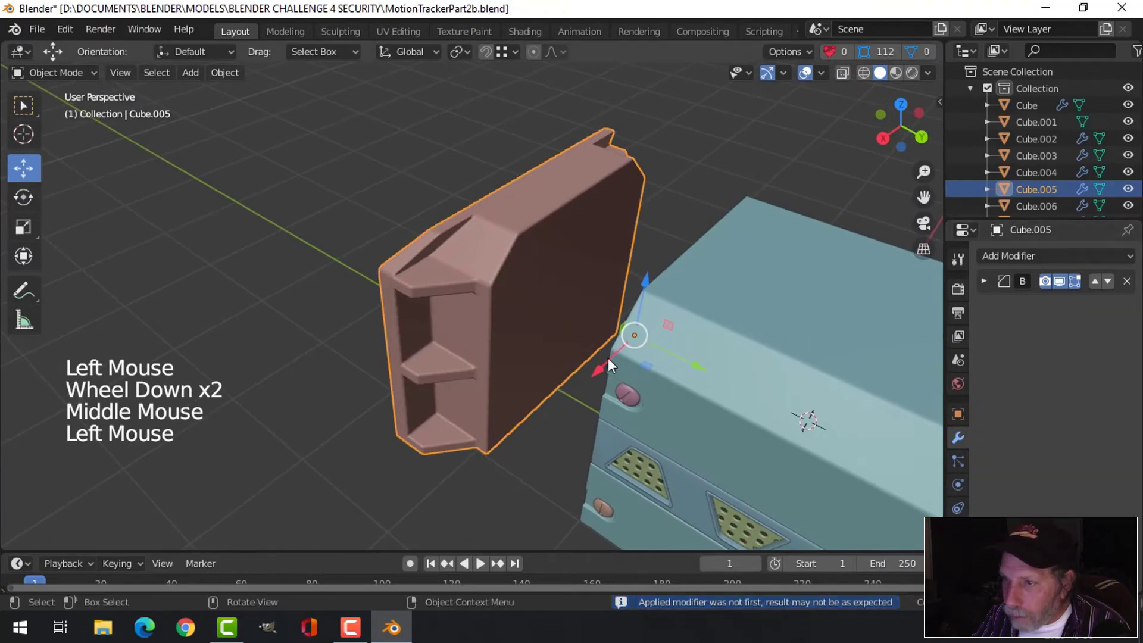
pyautogui.click(224, 72)
pyautogui.moveTo(253, 105)
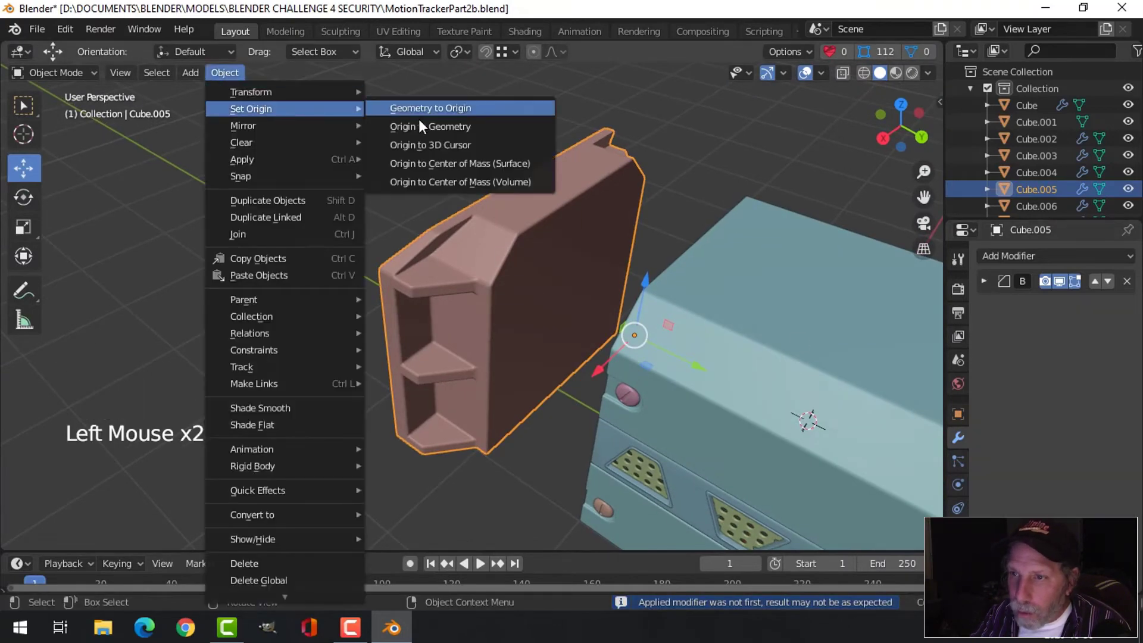
pyautogui.click(420, 125)
# - Slide the pink piece against the blue main body, then select the purple front screw
pyautogui.moveTo(499, 234); pyautogui.dragTo(580, 285, button='middle')
pyautogui.moveTo(580, 285); pyautogui.dragTo(682, 281)
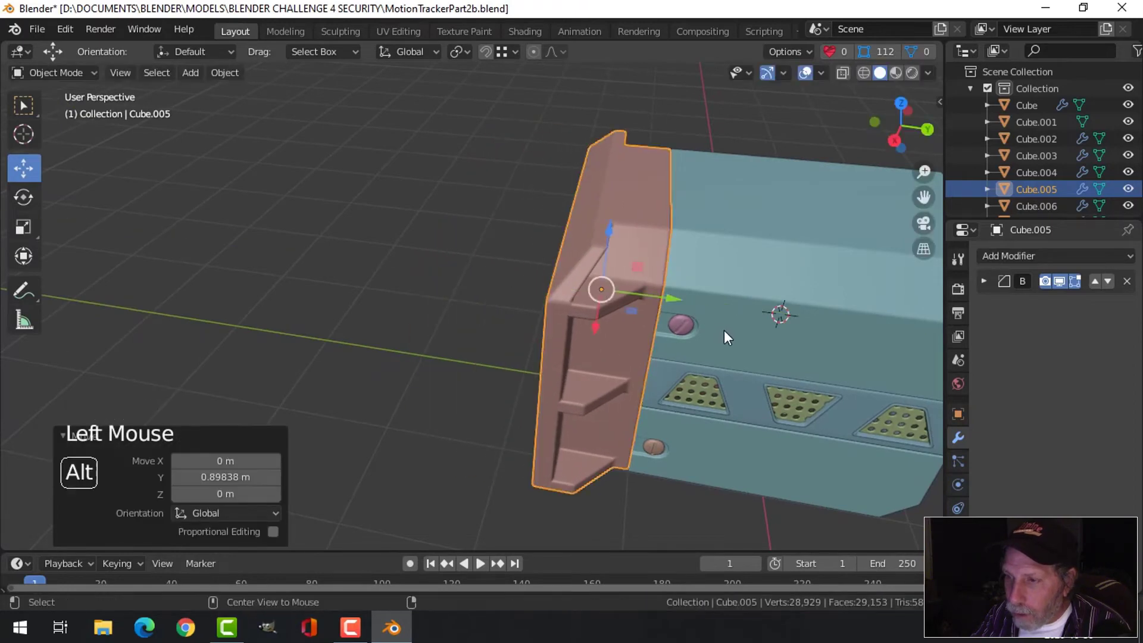
pyautogui.hotkey('alt', 'a')
pyautogui.moveTo(725, 337); pyautogui.dragTo(643, 322, button='middle')
pyautogui.scroll(-2, 656, 311)
pyautogui.moveTo(643, 322); pyautogui.dragTo(668, 331, button='middle')
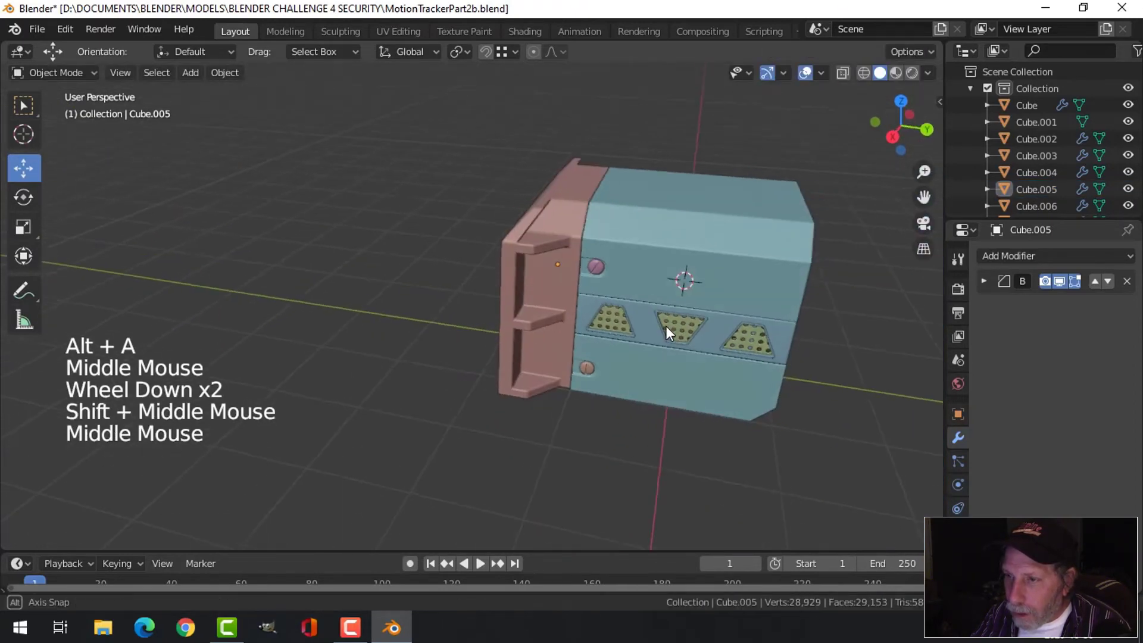
pyautogui.scroll(1, 640, 281)
pyautogui.scroll(2, 610, 346)
pyautogui.keyDown('shift'); pyautogui.moveTo(641, 281); pyautogui.dragTo(688, 327, button='middle'); pyautogui.keyUp('shift')
pyautogui.click(661, 339)
# - Centre the screw's origin, duplicate it onto the pink frame, and rotate it 90° around Z
pyautogui.click(232, 72)
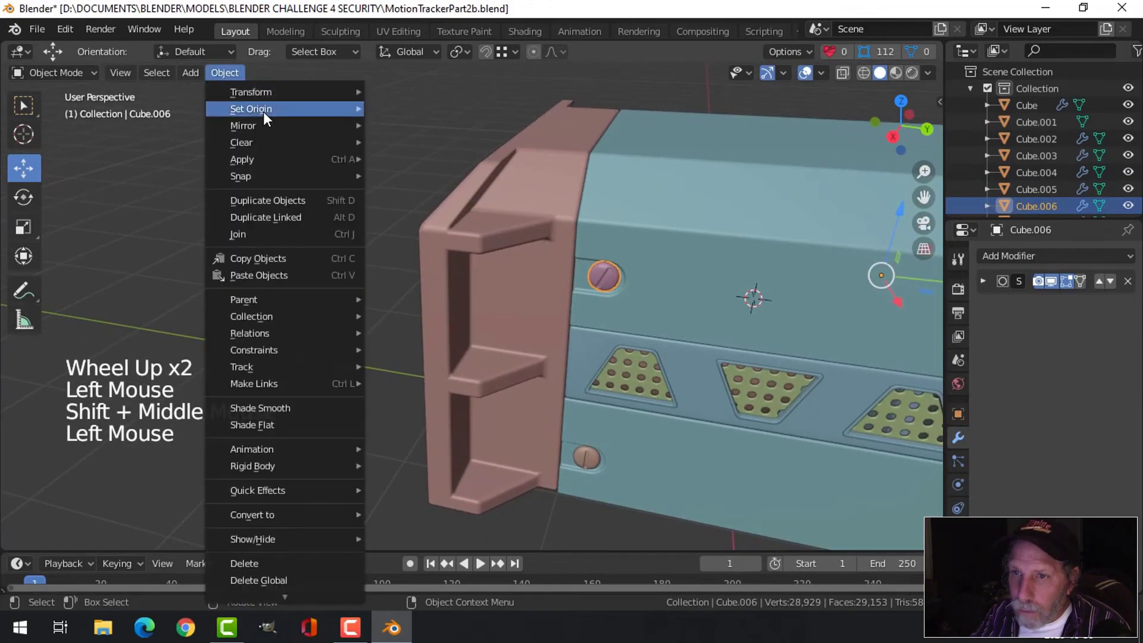
pyautogui.moveTo(263, 112)
pyautogui.click(414, 127)
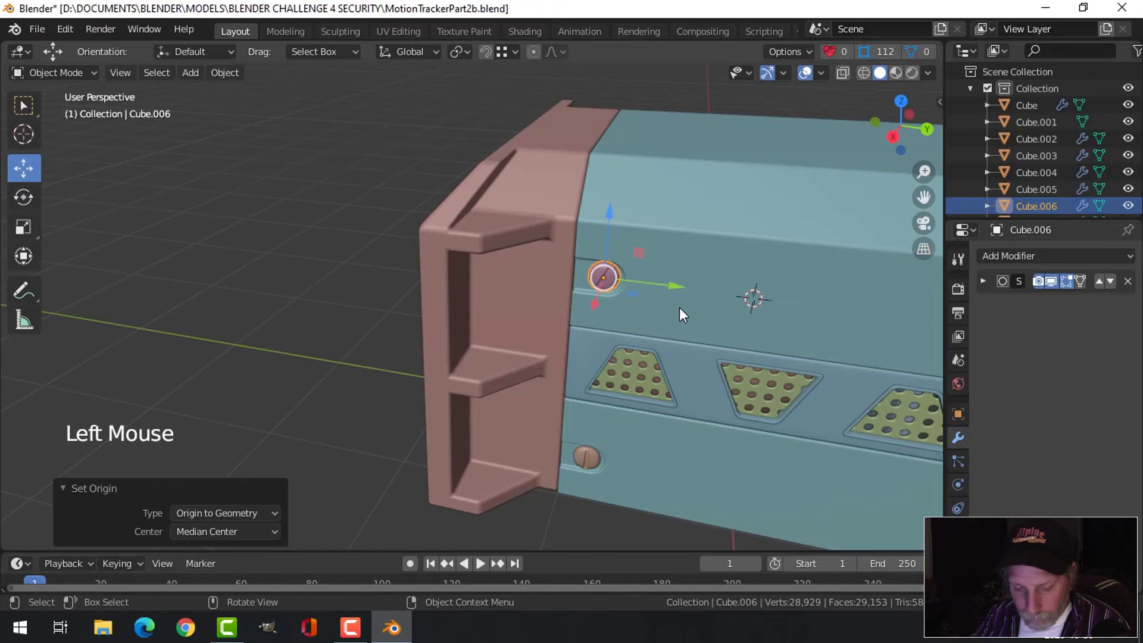
pyautogui.hotkey('shift', 'd')
pyautogui.moveTo(593, 303); pyautogui.dragTo(591, 324)
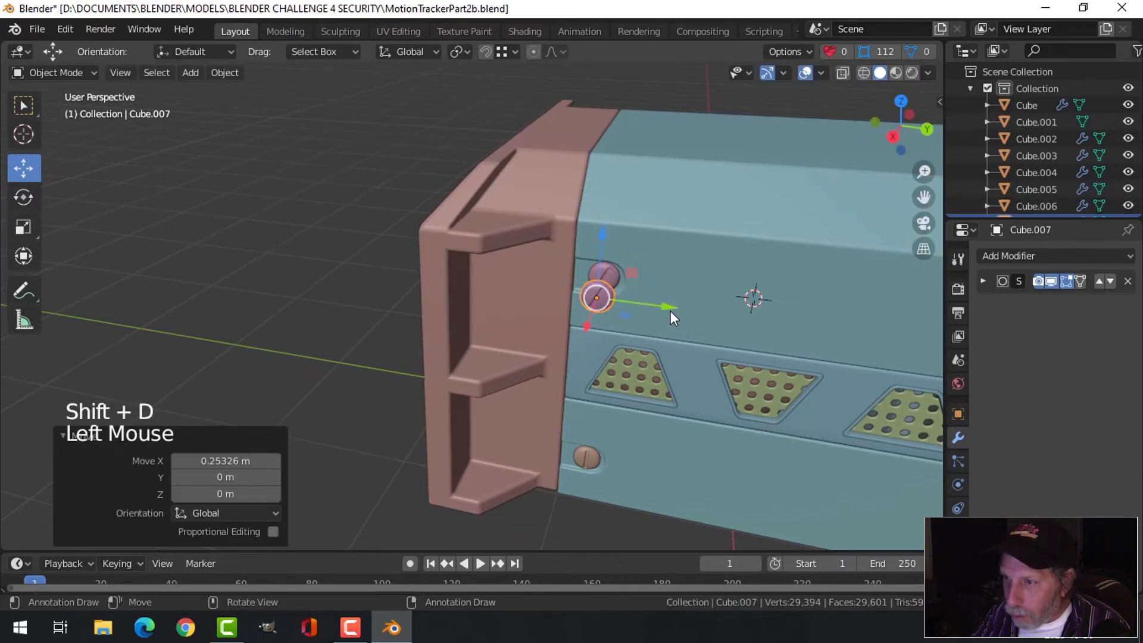
pyautogui.moveTo(671, 311); pyautogui.dragTo(571, 316)
pyautogui.press('r')
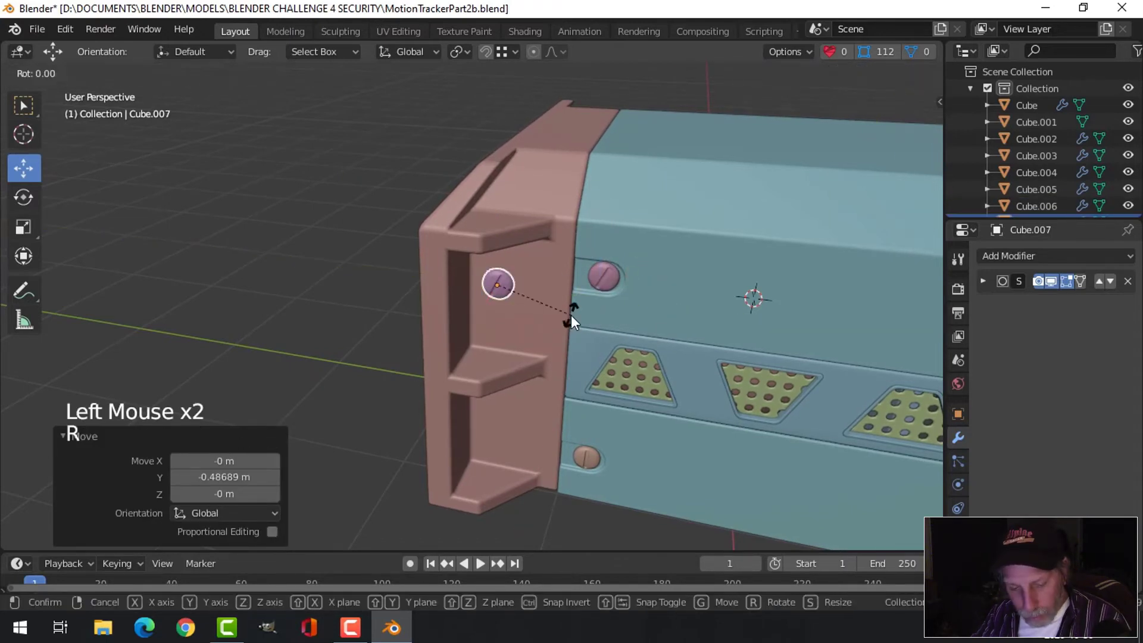
pyautogui.press('z')
pyautogui.press('9')
pyautogui.press('0')
pyautogui.press('Return')
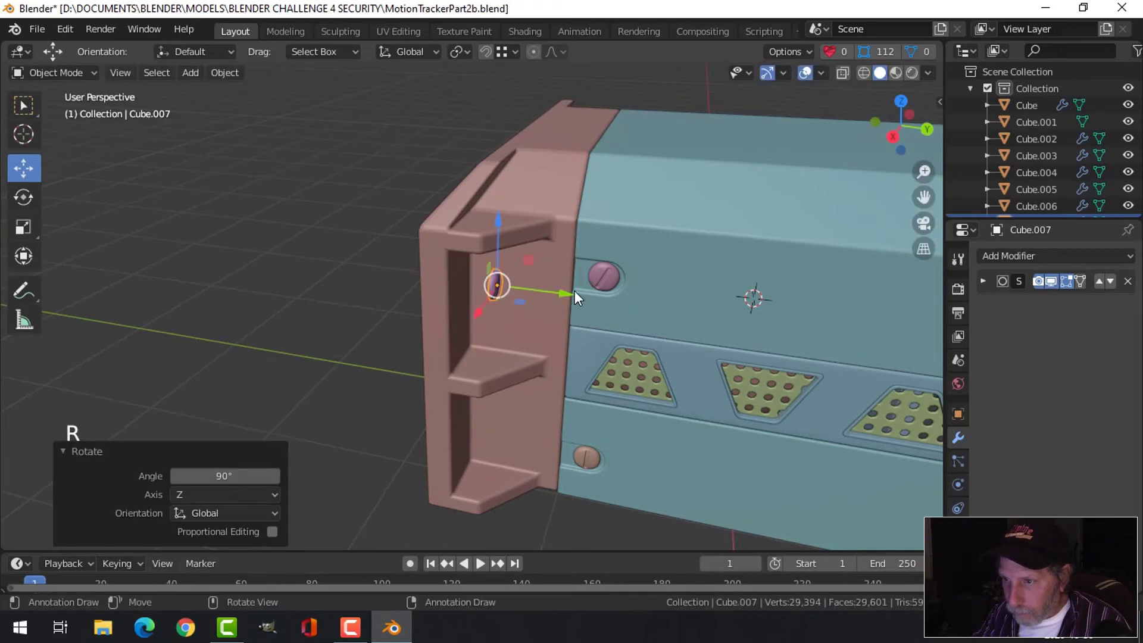
# - Seat the copied screw in the recess, aligning it from side and front views
pyautogui.moveTo(574, 291); pyautogui.dragTo(523, 287)
pyautogui.press('KP_Decimal')
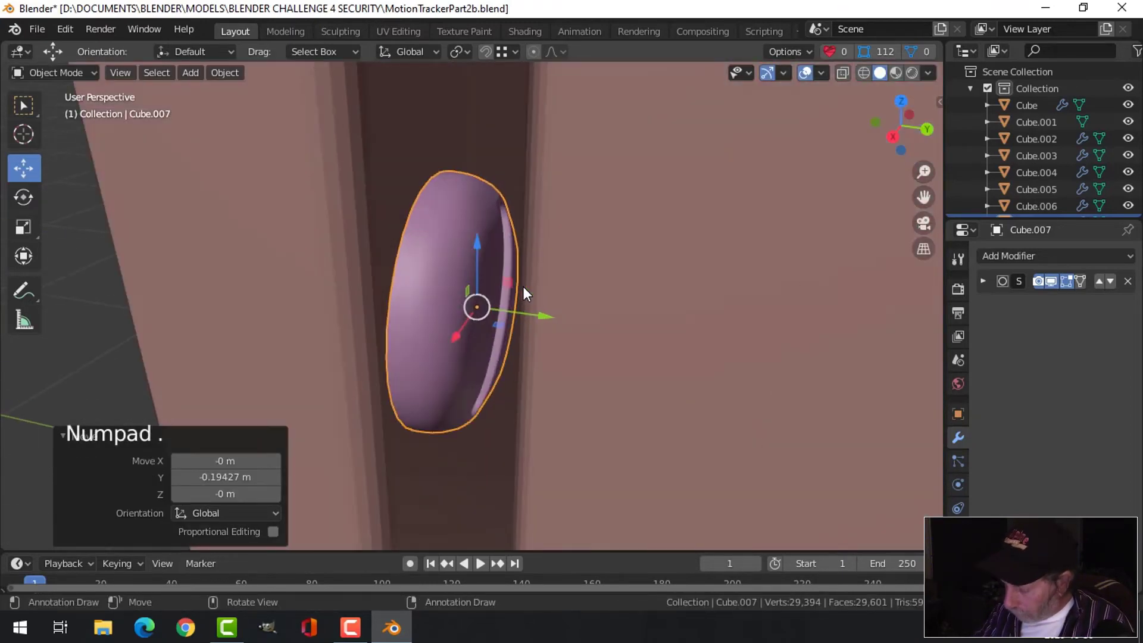
pyautogui.press('KP_3')
pyautogui.moveTo(537, 307); pyautogui.dragTo(531, 306)
pyautogui.press('KP_1')
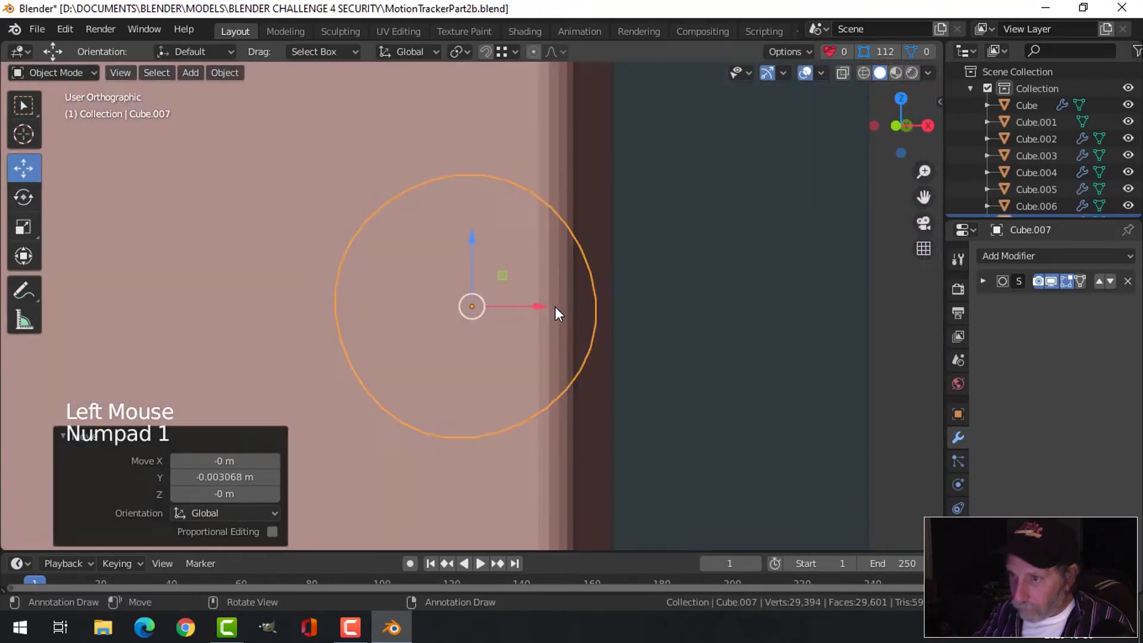
pyautogui.press('ctrl+KP_1')
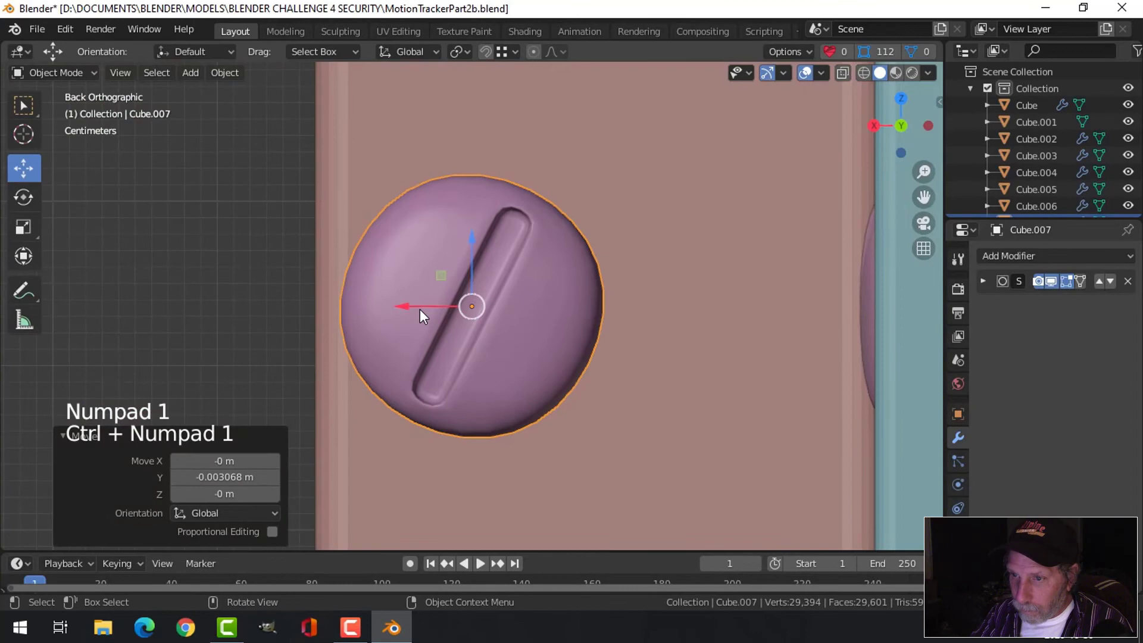
pyautogui.moveTo(420, 309); pyautogui.dragTo(473, 308)
pyautogui.moveTo(473, 308); pyautogui.dragTo(670, 369, button='middle')
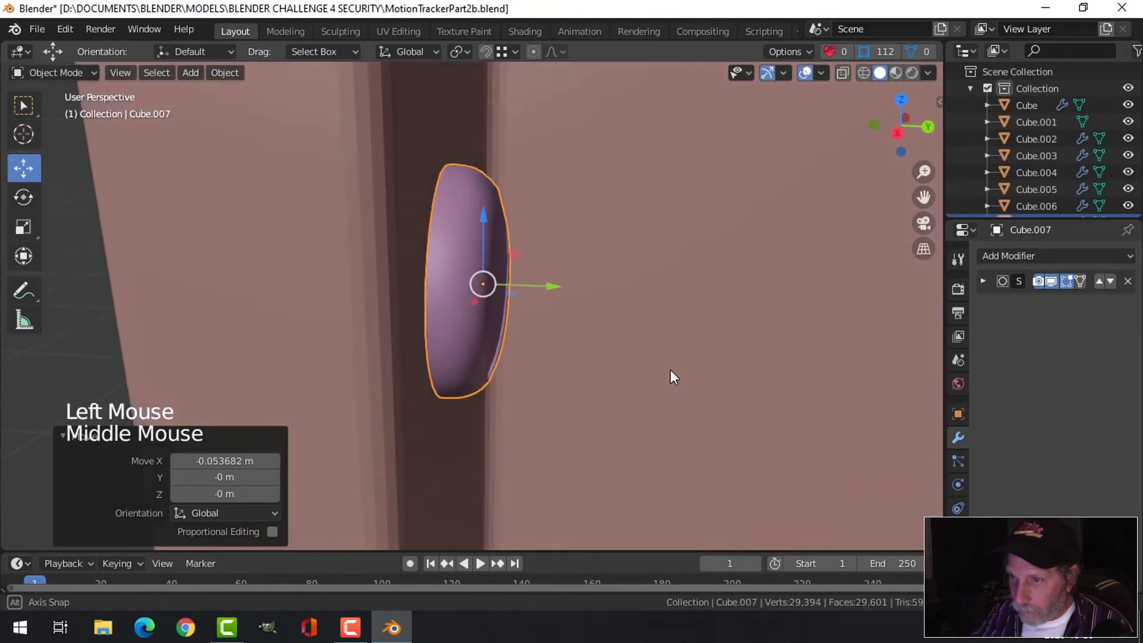
pyautogui.moveTo(556, 283); pyautogui.dragTo(554, 284)
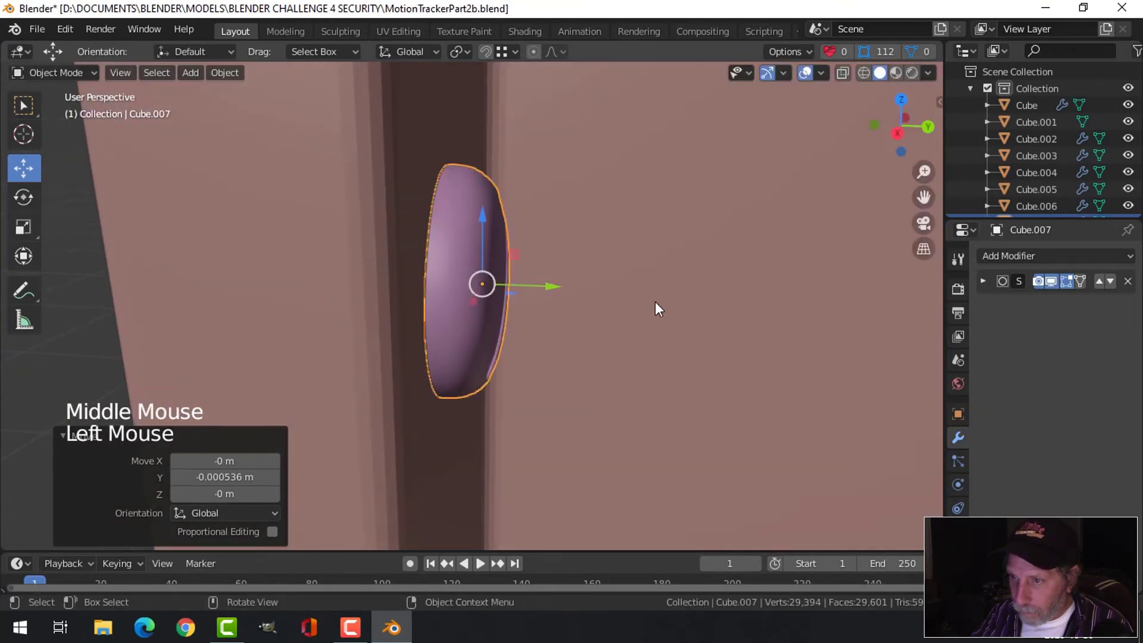
pyautogui.press('ctrl+KP_1')
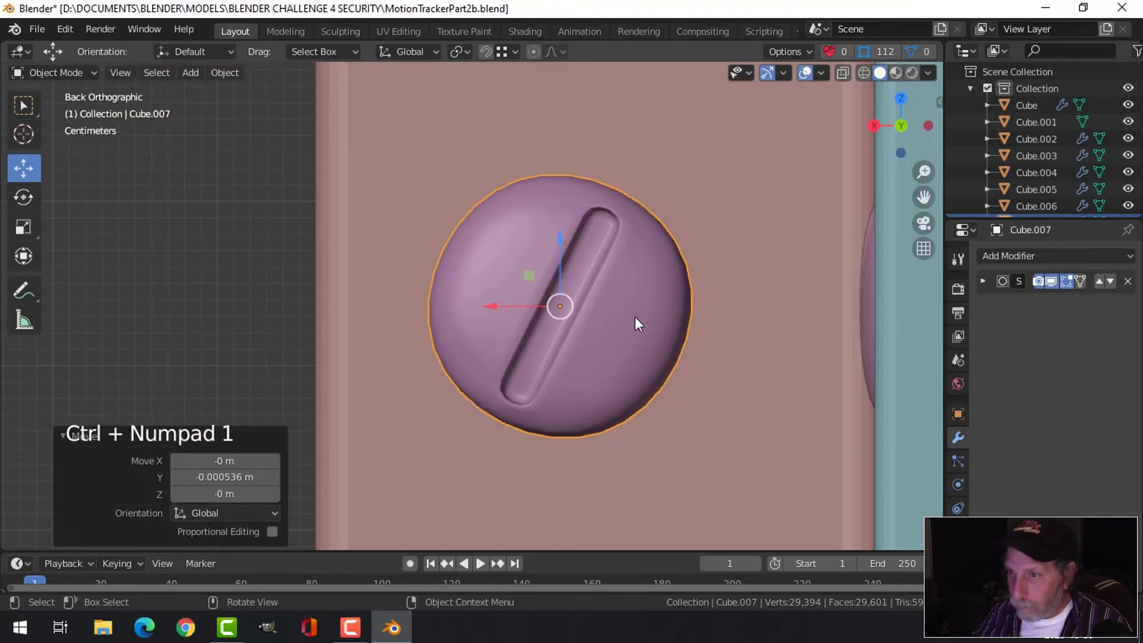
pyautogui.moveTo(505, 305); pyautogui.dragTo(523, 307)
# - Turn the screw's slot to 123°, lower it into the upper recess, and duplicate it
pyautogui.press('r')
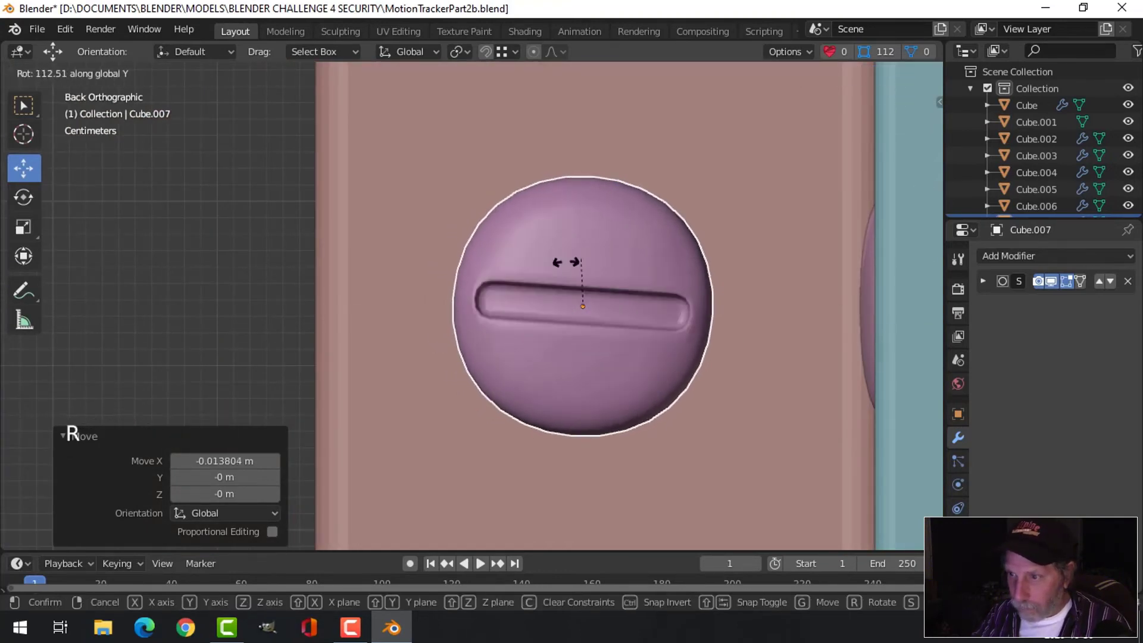
pyautogui.click(619, 316)
pyautogui.scroll(-9, 612, 338)
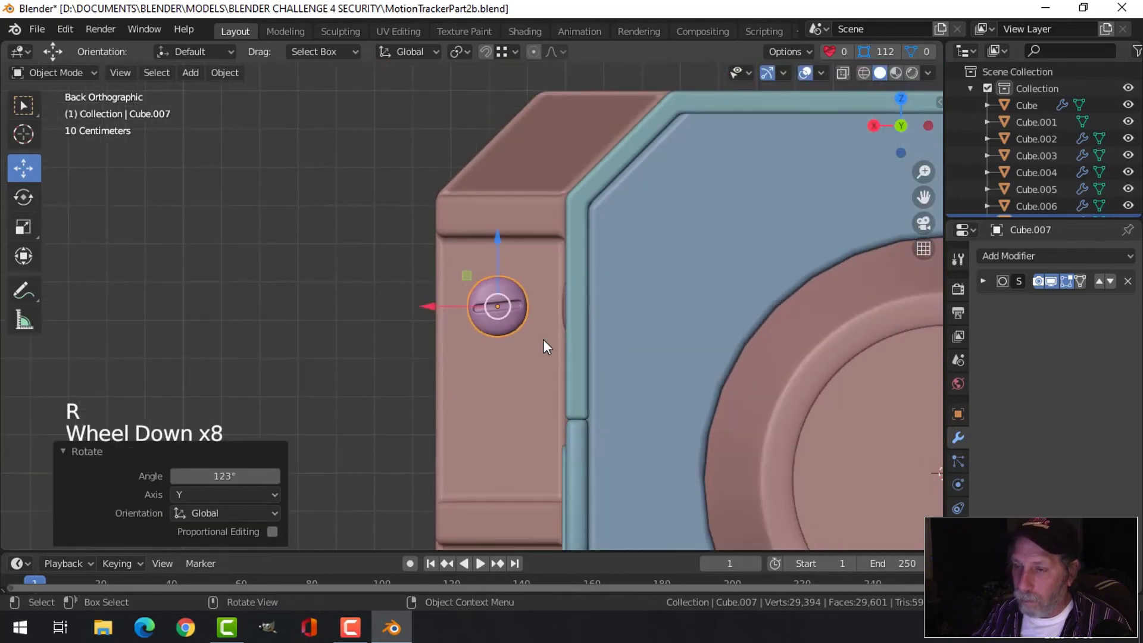
pyautogui.moveTo(543, 340); pyautogui.dragTo(566, 309, button='middle')
pyautogui.scroll(-2, 627, 330)
pyautogui.moveTo(473, 141); pyautogui.dragTo(459, 325)
pyautogui.hotkey('shift', 'd')
# - Turn the lower screw's slot around Y, then select both recessed screws
pyautogui.press('r')
pyautogui.press('y')
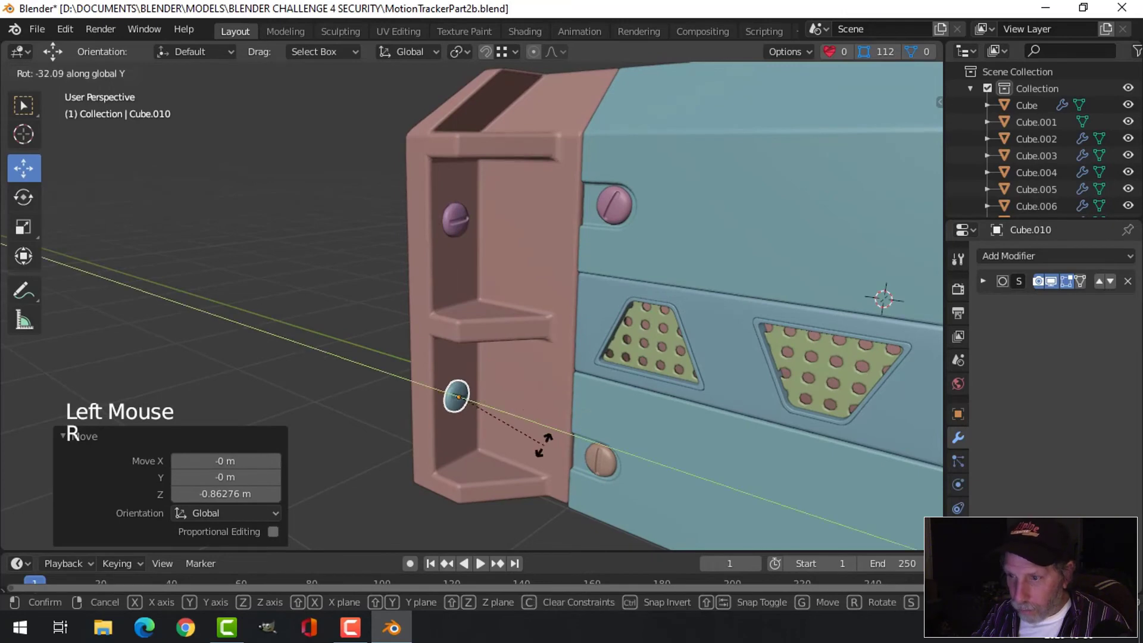
pyautogui.click(517, 452)
pyautogui.moveTo(517, 451); pyautogui.dragTo(469, 245, button='middle')
pyautogui.hotkey('alt', 'a')
pyautogui.scroll(-3, 509, 405)
pyautogui.click(469, 244)
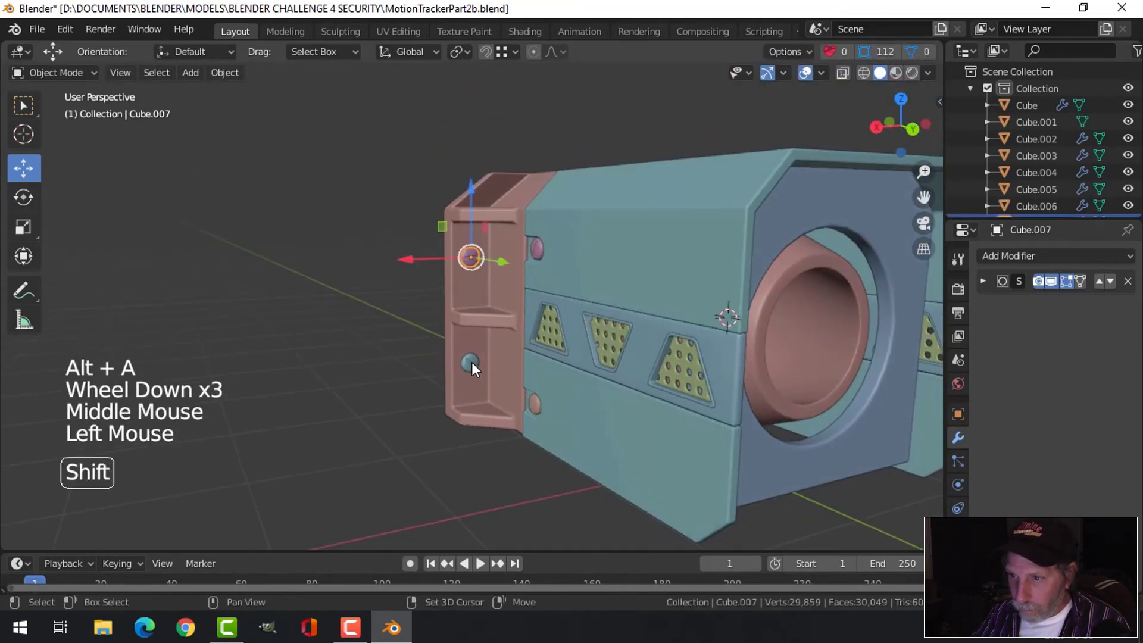
pyautogui.keyDown('shift'); pyautogui.click(471, 362); pyautogui.keyUp('shift')
# - Duplicate both screws and move the copies to the pink piece's other side
pyautogui.scroll(-1, 670, 362)
pyautogui.keyDown('shift'); pyautogui.moveTo(670, 362); pyautogui.dragTo(643, 371, button='middle'); pyautogui.keyUp('shift')
pyautogui.moveTo(643, 371); pyautogui.dragTo(531, 387, button='middle')
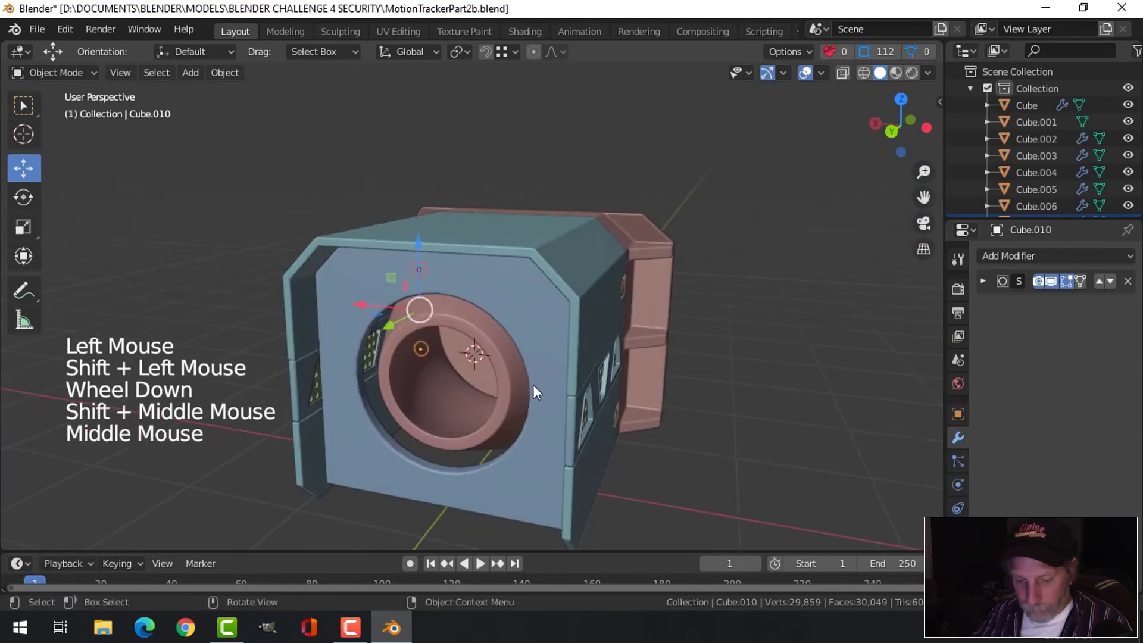
pyautogui.hotkey('shift', 'd')
pyautogui.moveTo(355, 307); pyautogui.dragTo(593, 366)
pyautogui.scroll(2, 716, 307)
# - Rotate each copied screw's slot to a different angle around Y
pyautogui.click(737, 269)
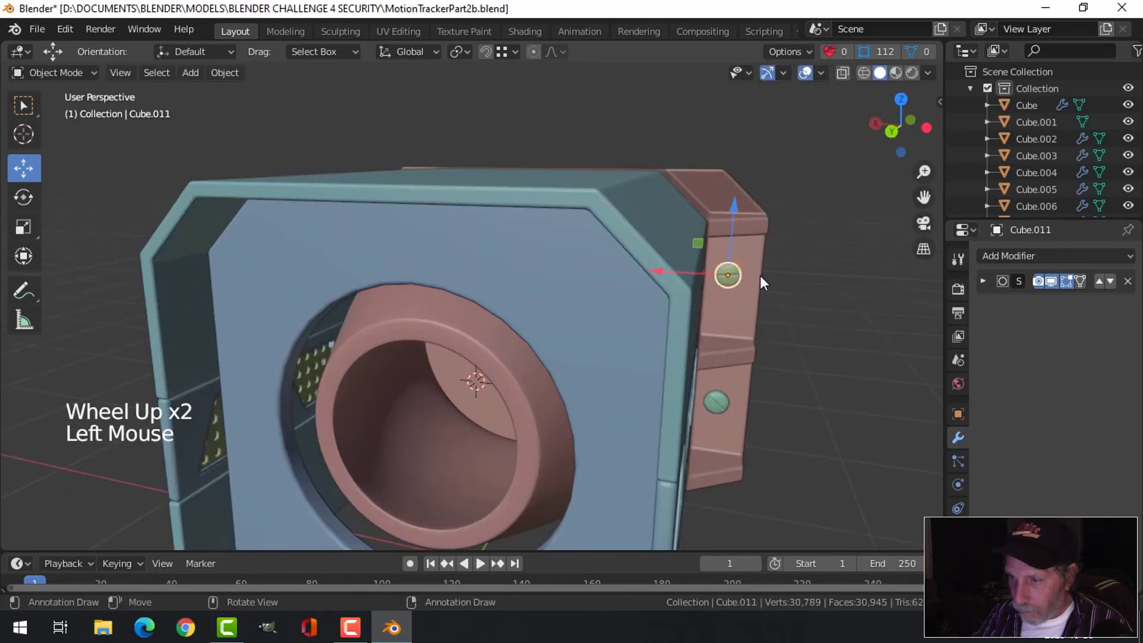
pyautogui.press('r')
pyautogui.click(702, 351)
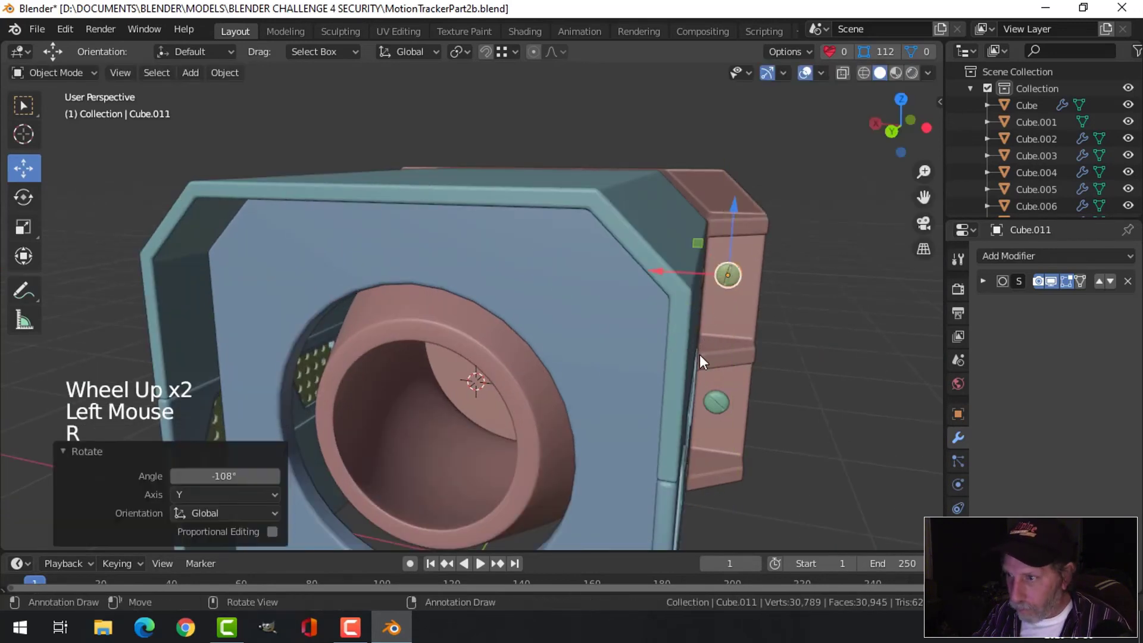
pyautogui.click(723, 401)
pyautogui.press('r')
pyautogui.press('y')
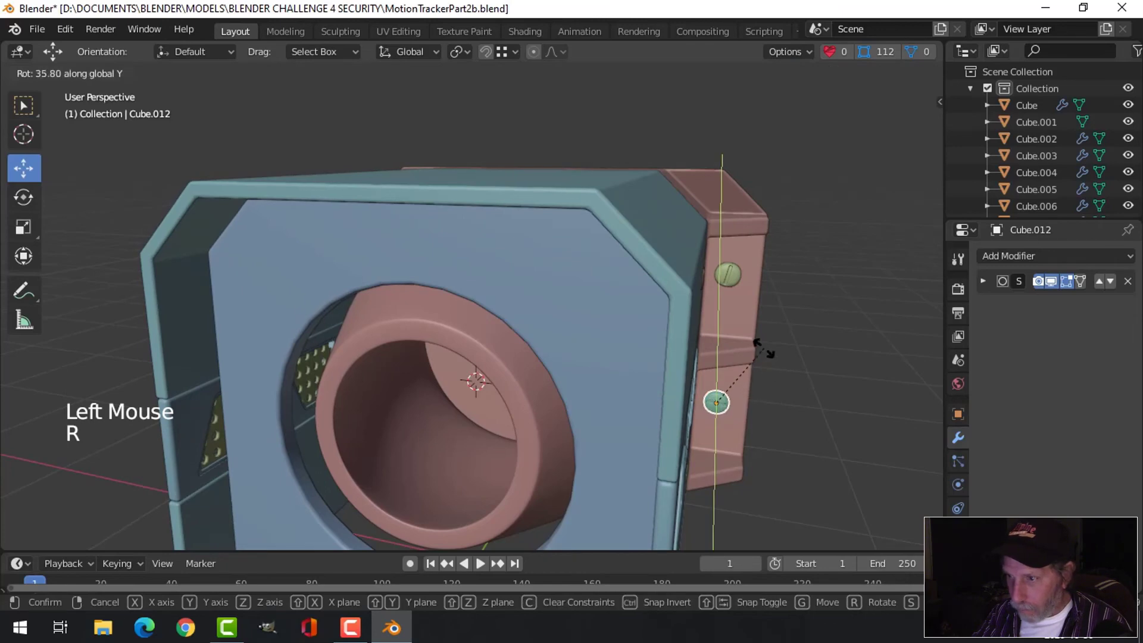
pyautogui.click(743, 325)
pyautogui.hotkey('alt', 'a')
pyautogui.scroll(-3, 799, 374)
pyautogui.moveTo(615, 378); pyautogui.dragTo(549, 382, button='middle')
# - Save MotionTrackerPart2b.blend, then set viewport colour to Material with Cavity enabled
pyautogui.scroll(2, 560, 368)
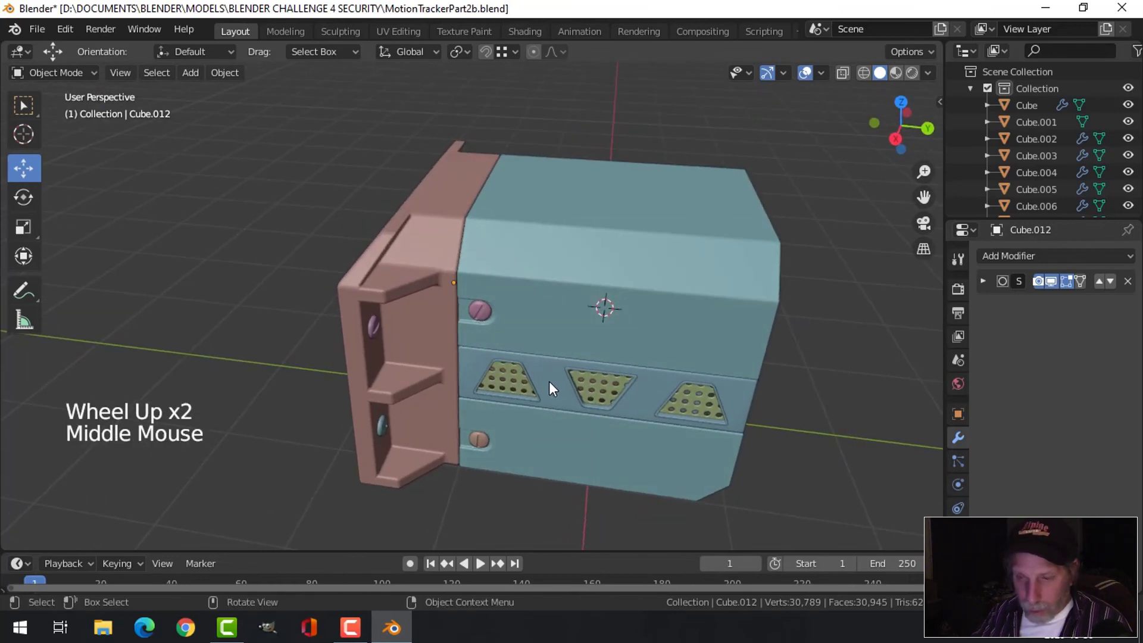
pyautogui.hotkey('ctrl', 's')
pyautogui.click(928, 72)
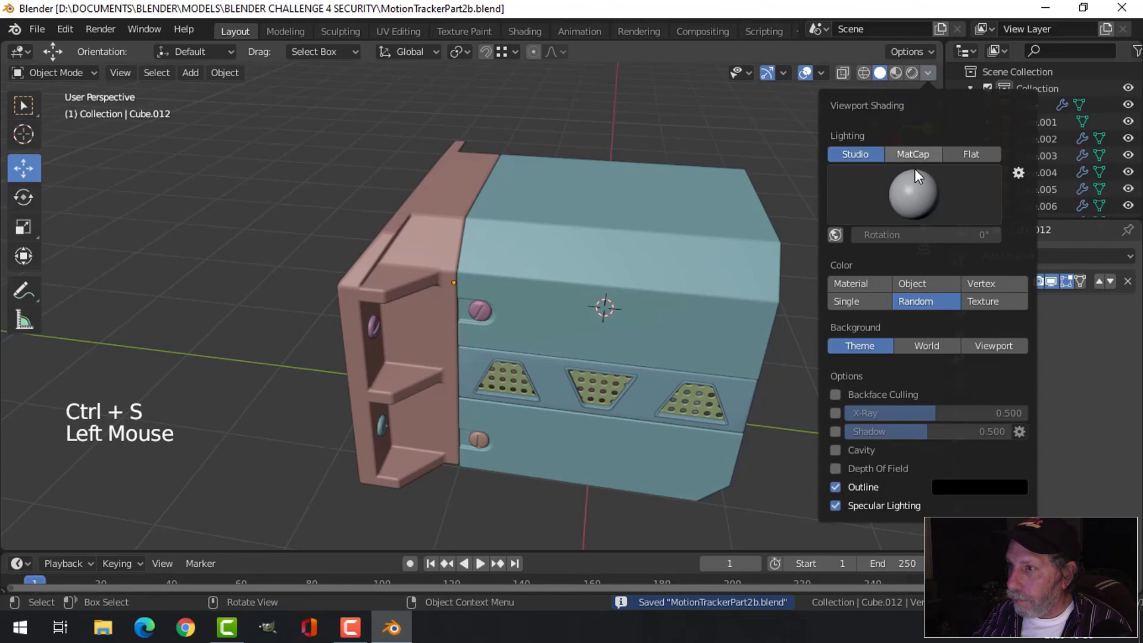
pyautogui.click(861, 284)
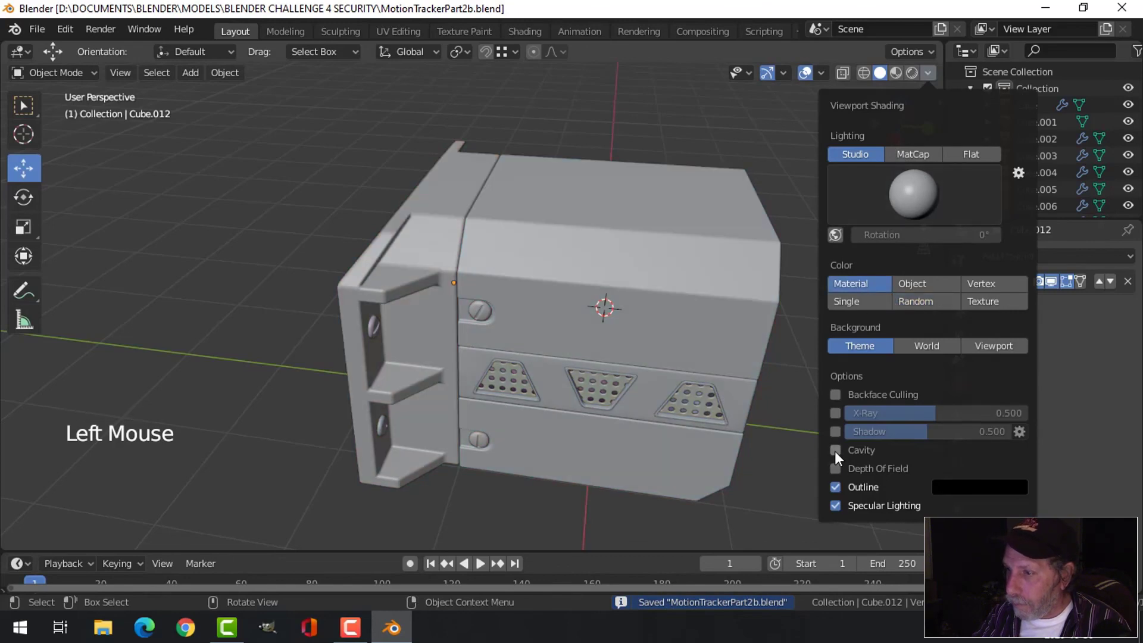
pyautogui.click(835, 452)
pyautogui.moveTo(685, 381)
pyautogui.mouseDown(button='middle')
pyautogui.moveTo(572, 330)
pyautogui.moveTo(906, 342)
pyautogui.moveTo(734, 365)
pyautogui.moveTo(567, 406)
pyautogui.moveTo(574, 375)
pyautogui.moveTo(643, 360)
pyautogui.moveTo(605, 326)
pyautogui.moveTo(695, 354)
pyautogui.moveTo(744, 342)
pyautogui.moveTo(616, 355)
pyautogui.mouseUp(button='middle')
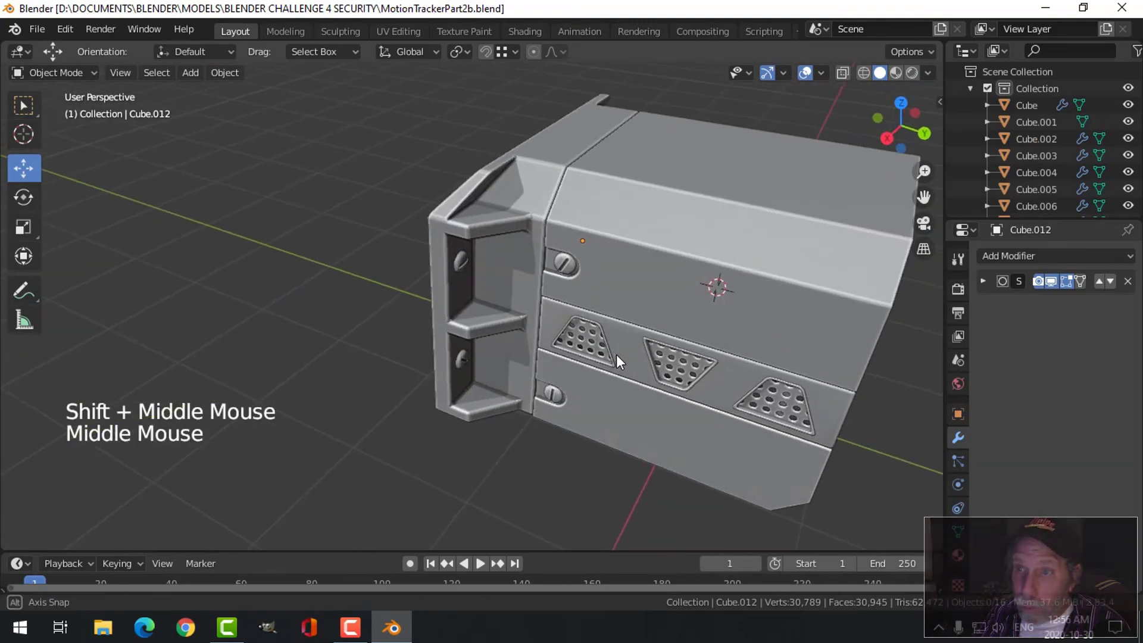